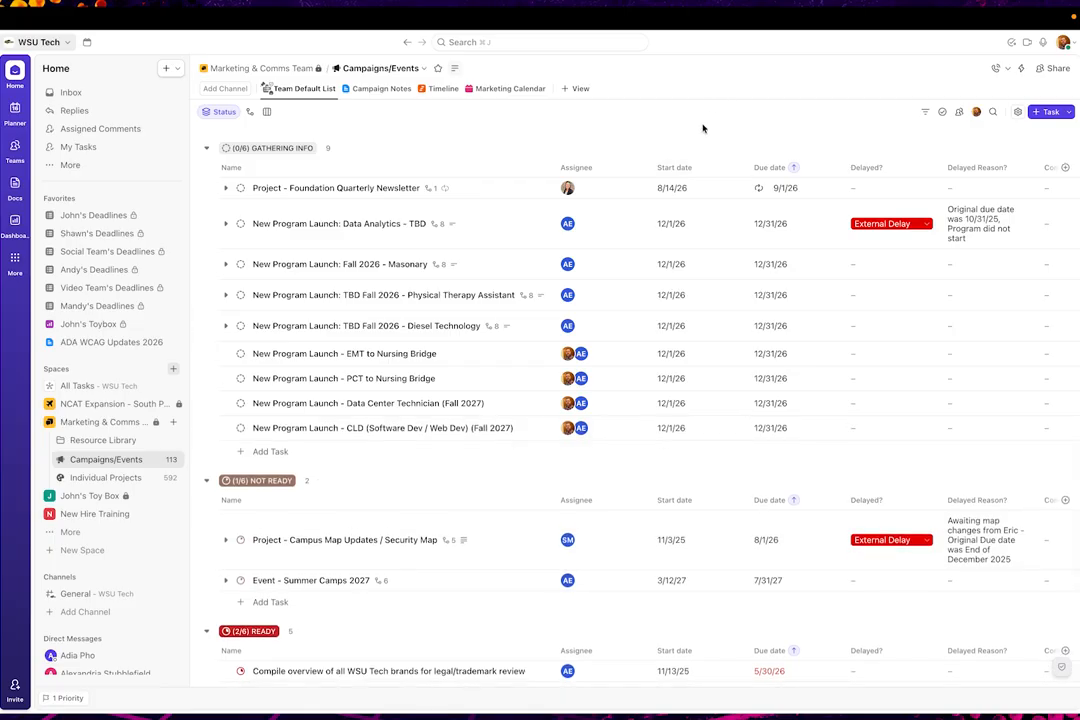
Add a Board view to the Campaigns/Events list with autosave enabled and make it a private view
{"action": "left_click", "coordinate": [569, 91]}
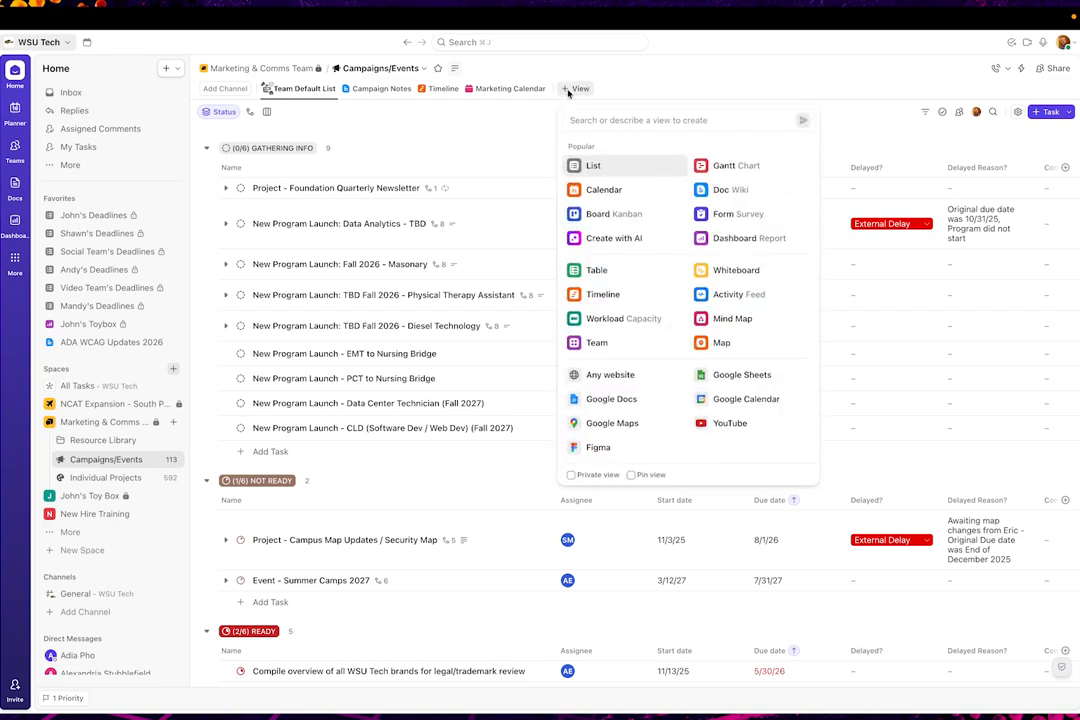
{"action": "left_click", "coordinate": [607, 217]}
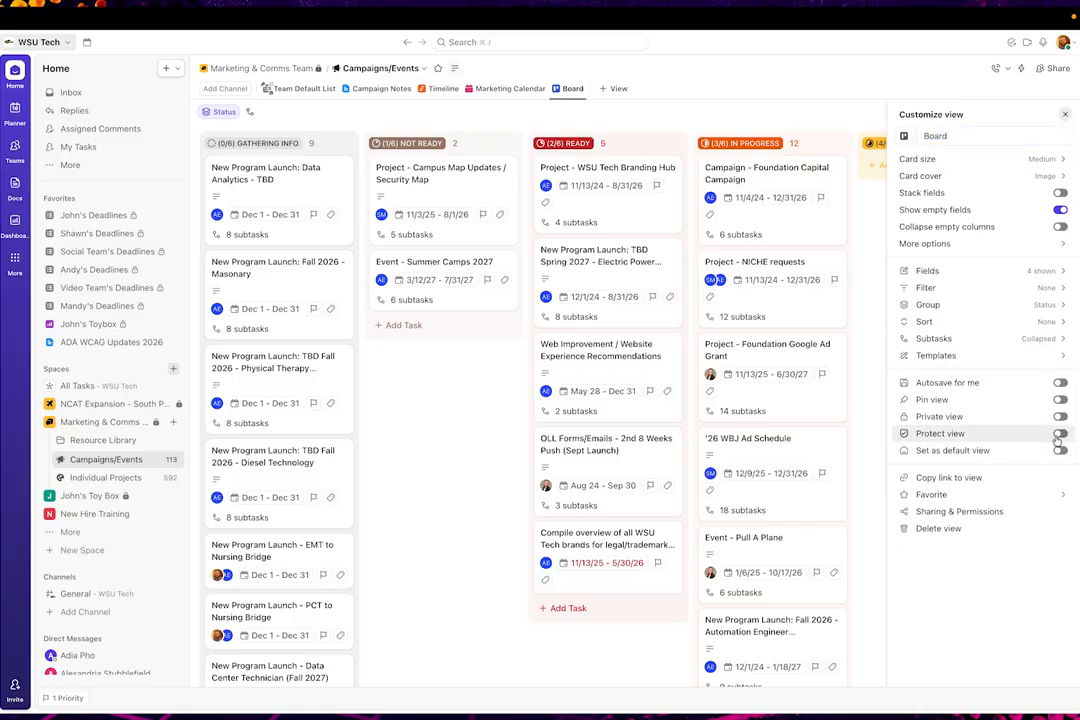
{"action": "left_click", "coordinate": [1059, 384]}
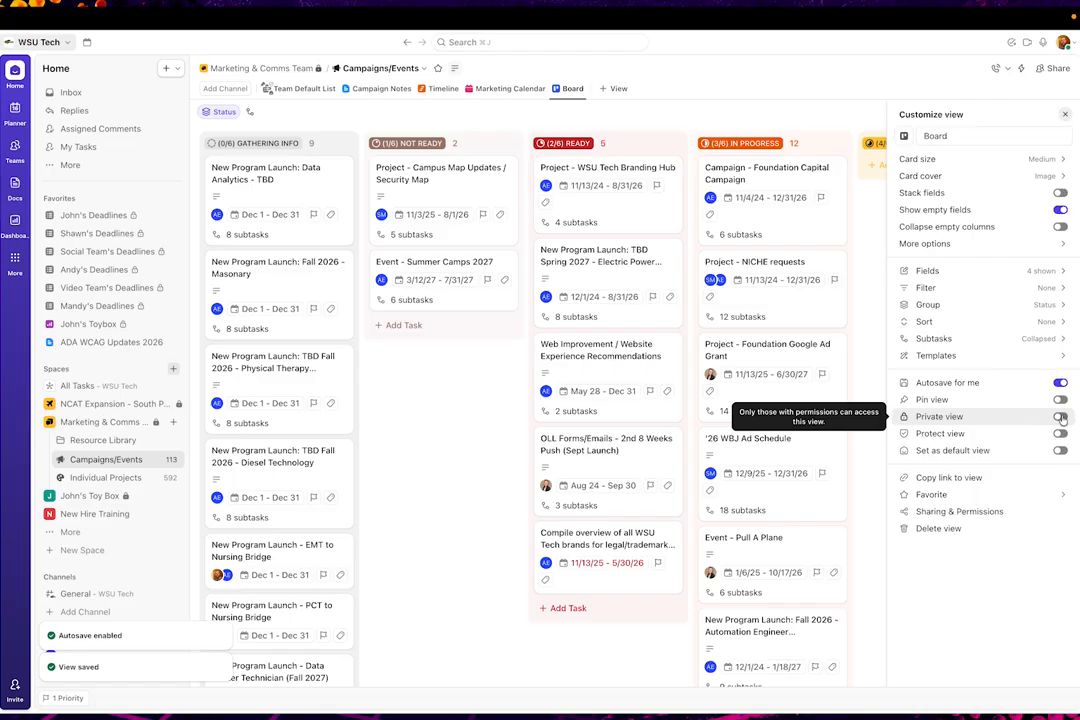
{"action": "left_click", "coordinate": [1060, 417]}
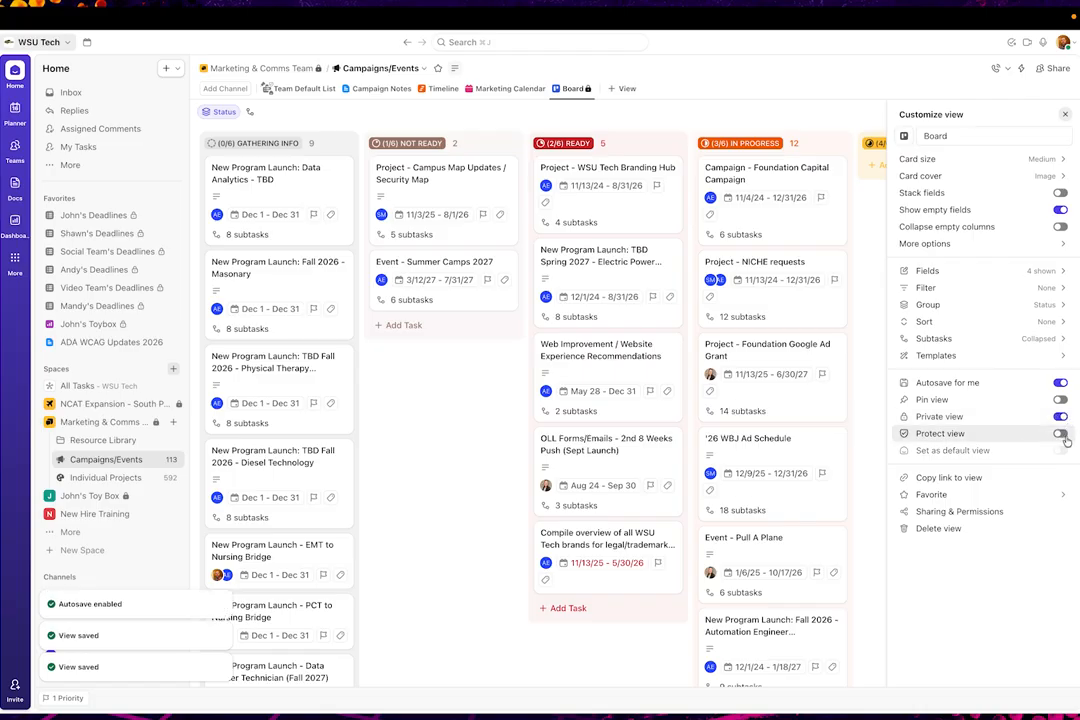
{"action": "left_click", "coordinate": [802, 84]}
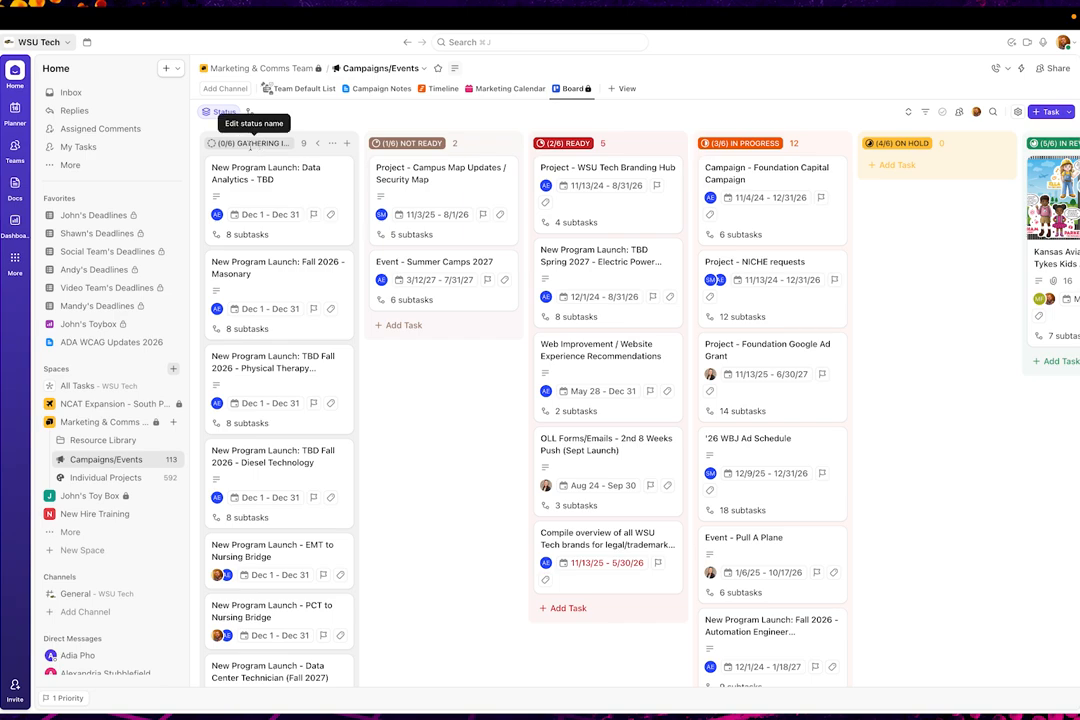
Look across the board's status columns from Gathering Info through Archive
{"action": "scroll", "coordinate": [985, 200], "scroll_direction": "right", "scroll_amount": 3}
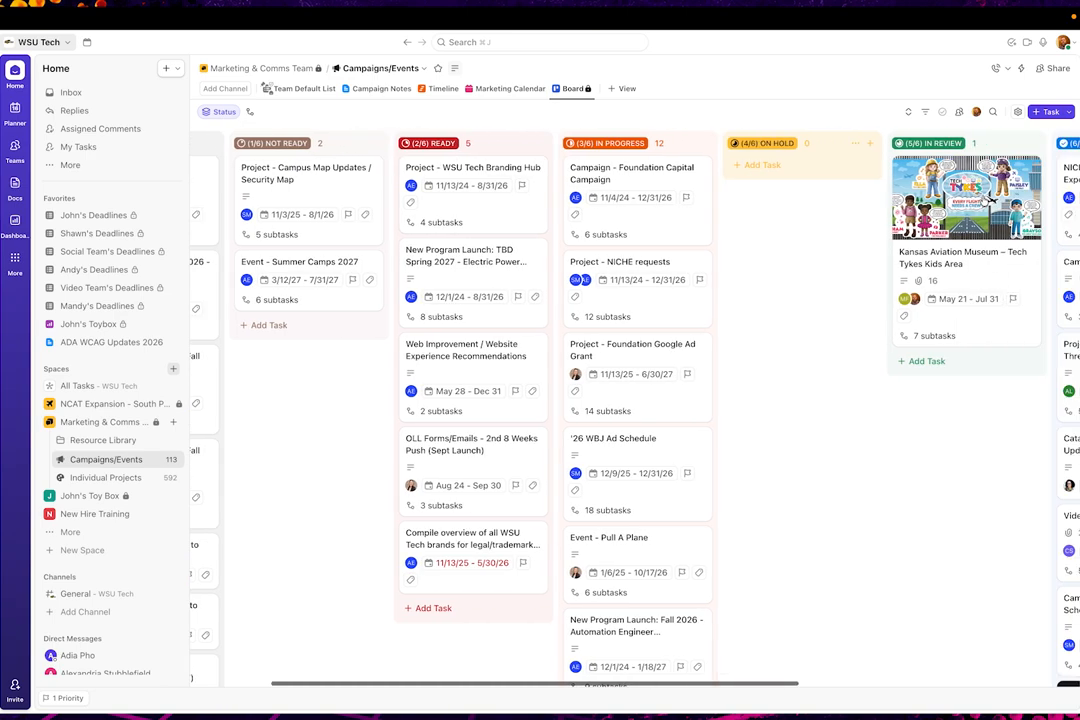
{"action": "scroll", "coordinate": [985, 200], "scroll_direction": "right", "scroll_amount": 10}
{"action": "scroll", "coordinate": [476, 200], "scroll_direction": "left", "scroll_amount": 13}
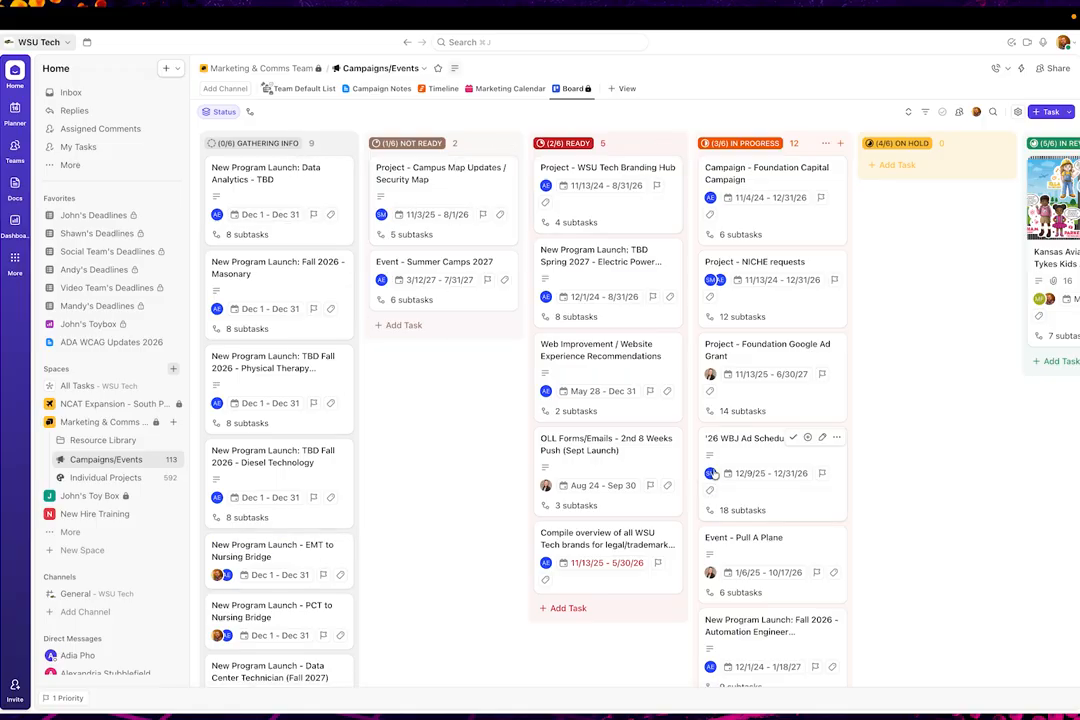
{"action": "scroll", "coordinate": [800, 400], "scroll_direction": "right", "scroll_amount": 7}
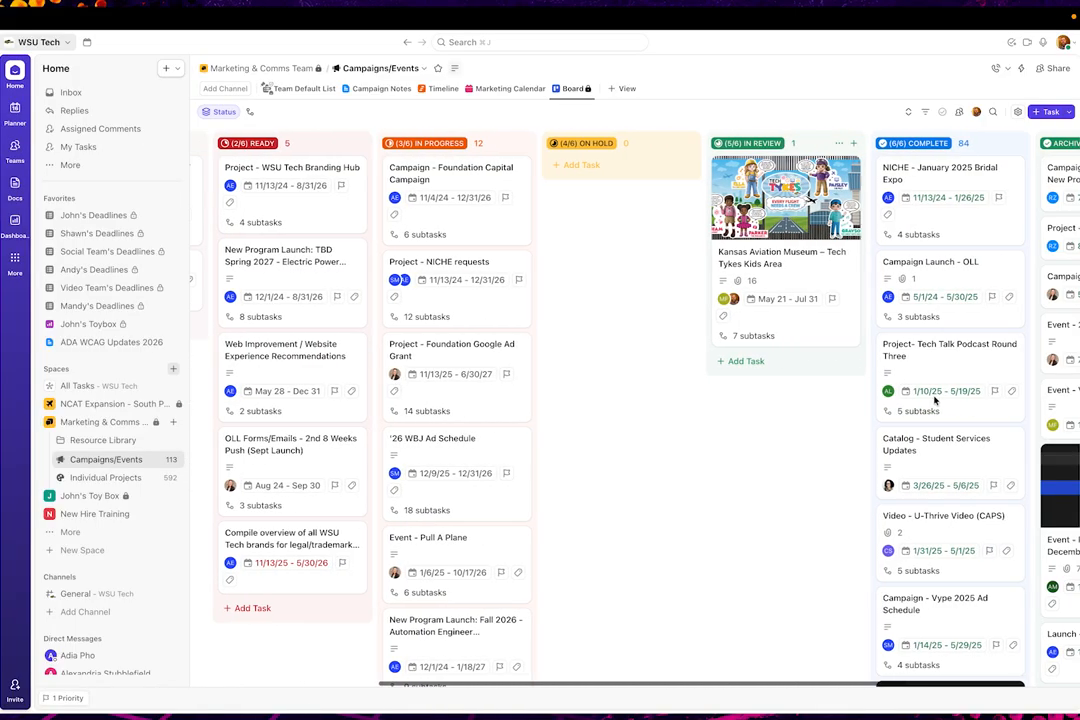
{"action": "scroll", "coordinate": [935, 398], "scroll_direction": "right", "scroll_amount": 6}
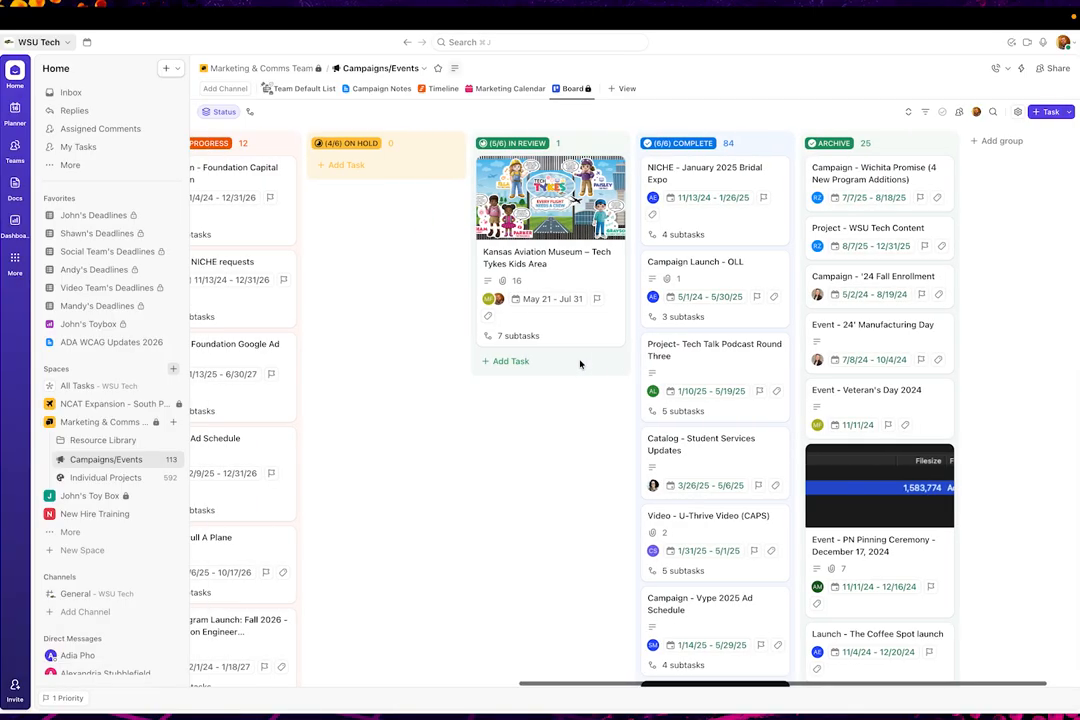
{"action": "scroll", "coordinate": [579, 364], "scroll_direction": "left", "scroll_amount": 12}
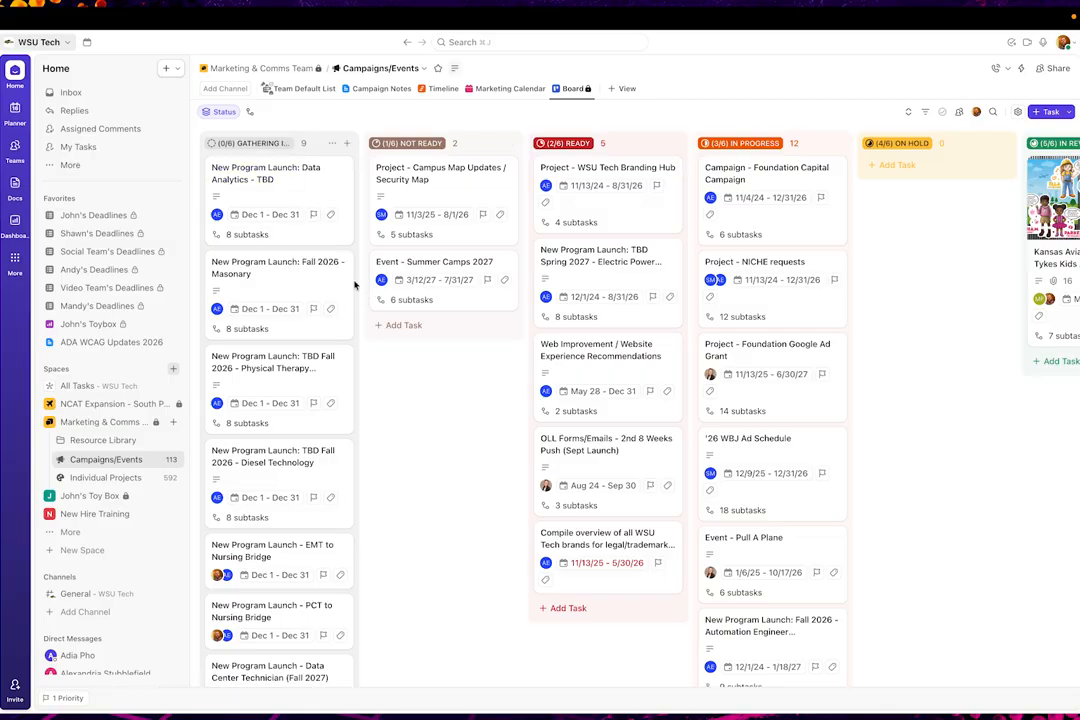
Move the "New Program Launch: Data Analytics - TBD" card from Gathering Info to Not Ready and return it to Gathering Info
{"action": "left_click_drag", "start_coordinate": [245, 160], "coordinate": [424, 370]}
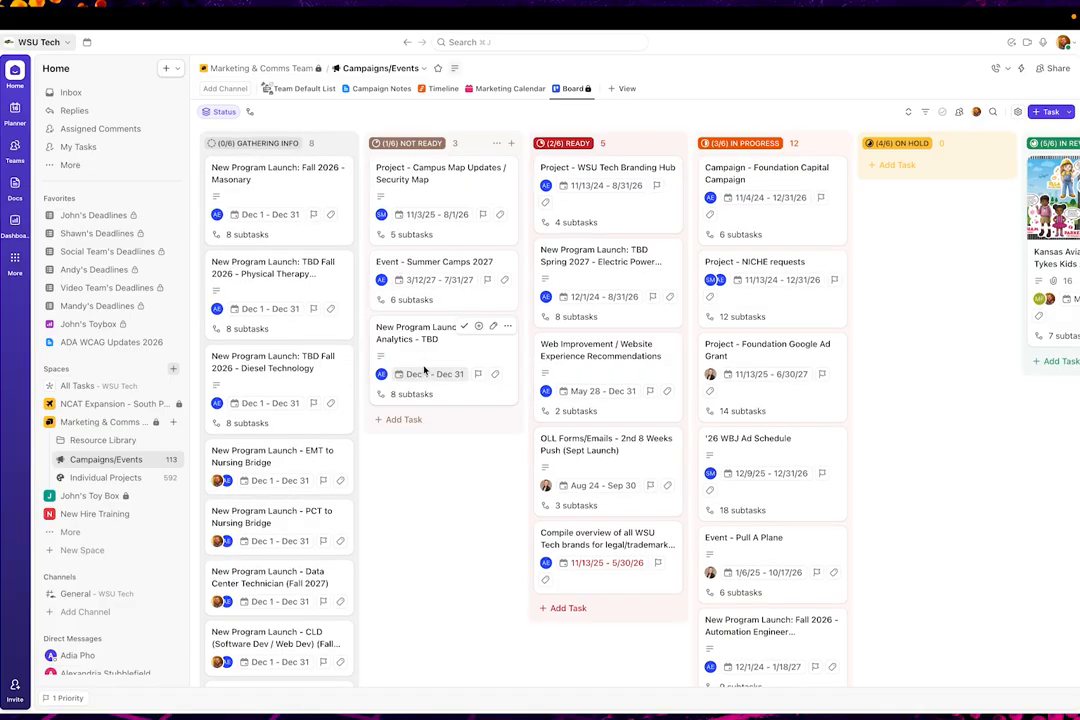
{"action": "left_click", "coordinate": [432, 325]}
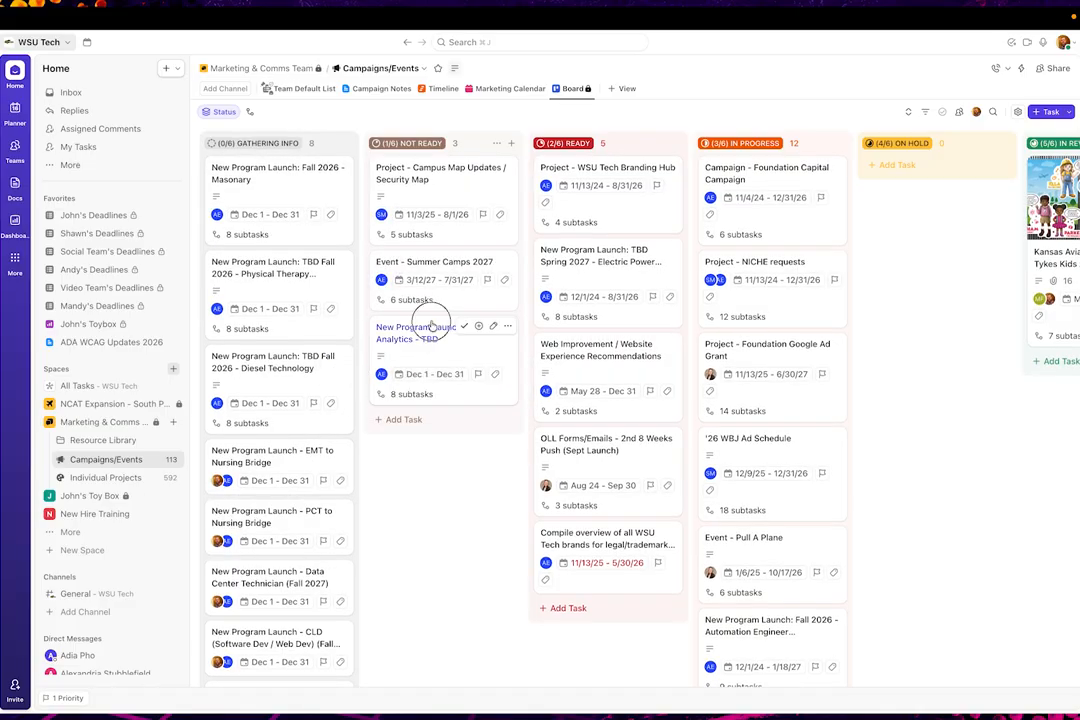
{"action": "left_click_drag", "start_coordinate": [432, 325], "coordinate": [277, 169]}
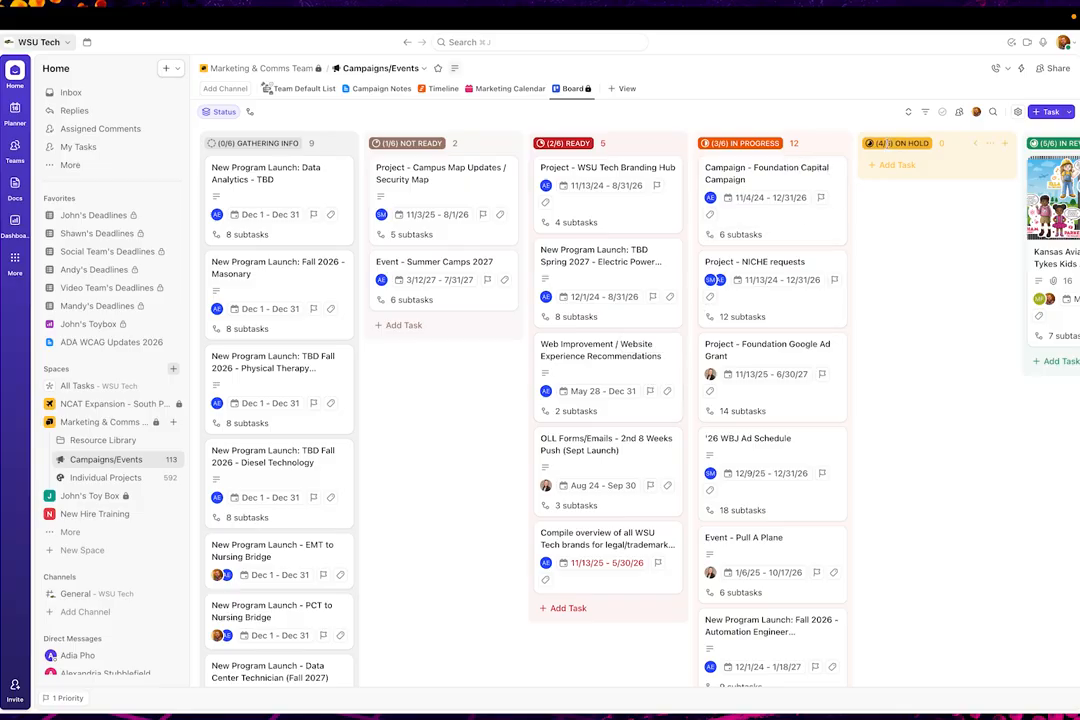
Filter the board to tasks where Assignee is Me
{"action": "left_click", "coordinate": [925, 111]}
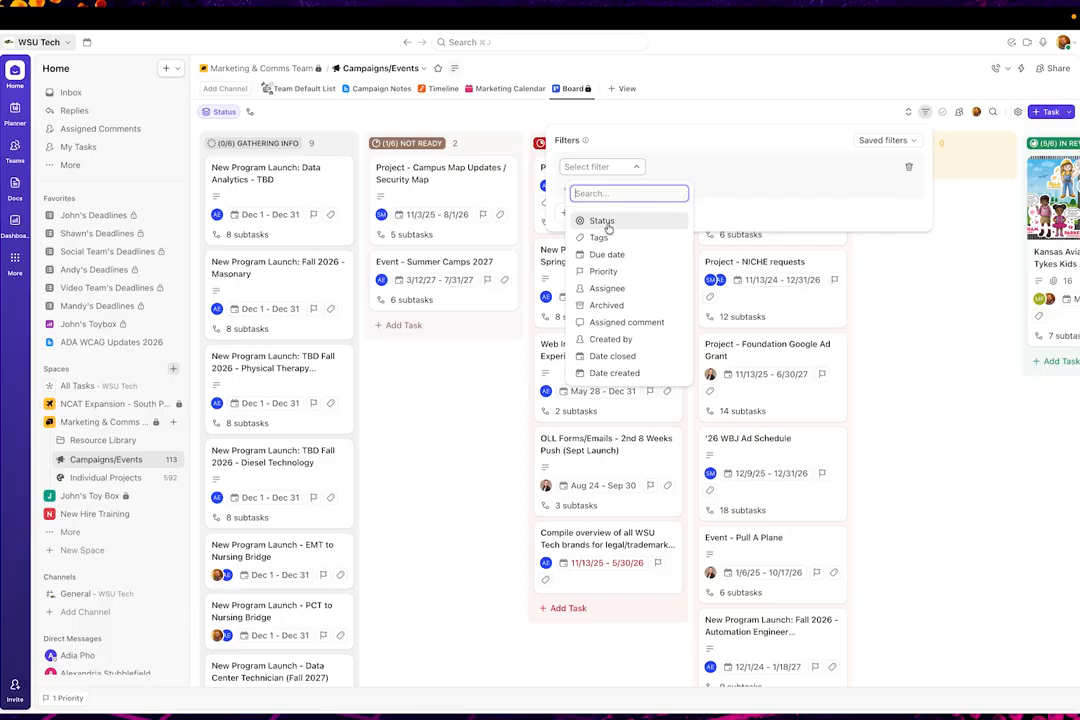
{"action": "left_click", "coordinate": [607, 288]}
{"action": "left_click", "coordinate": [783, 167]}
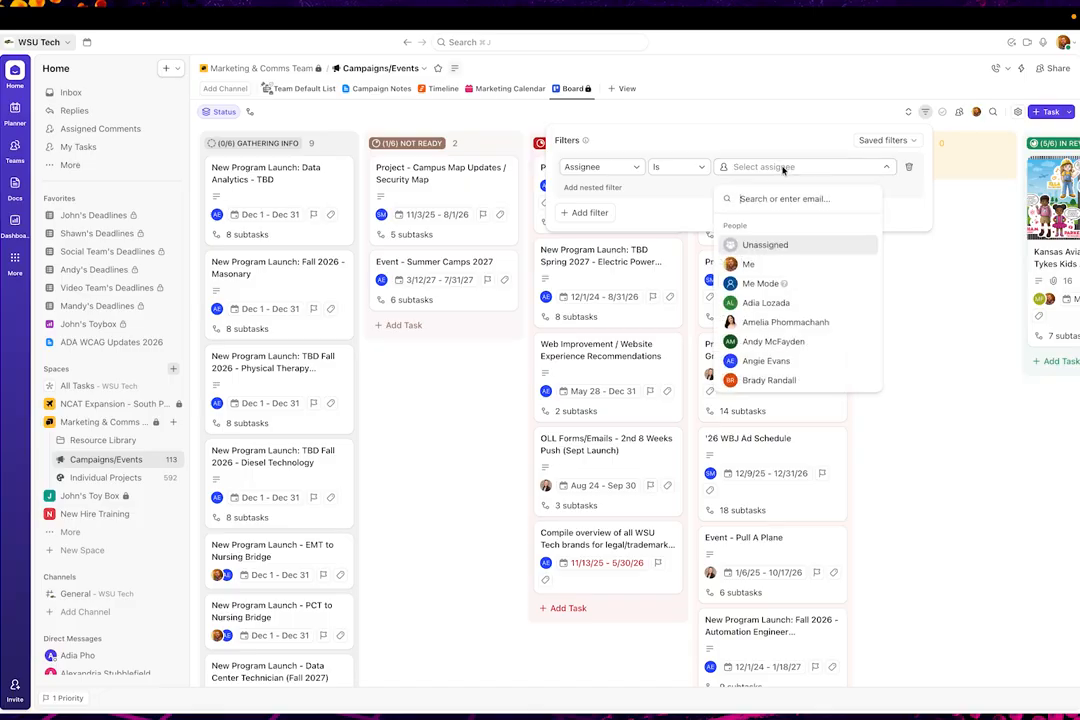
{"action": "left_click", "coordinate": [750, 263]}
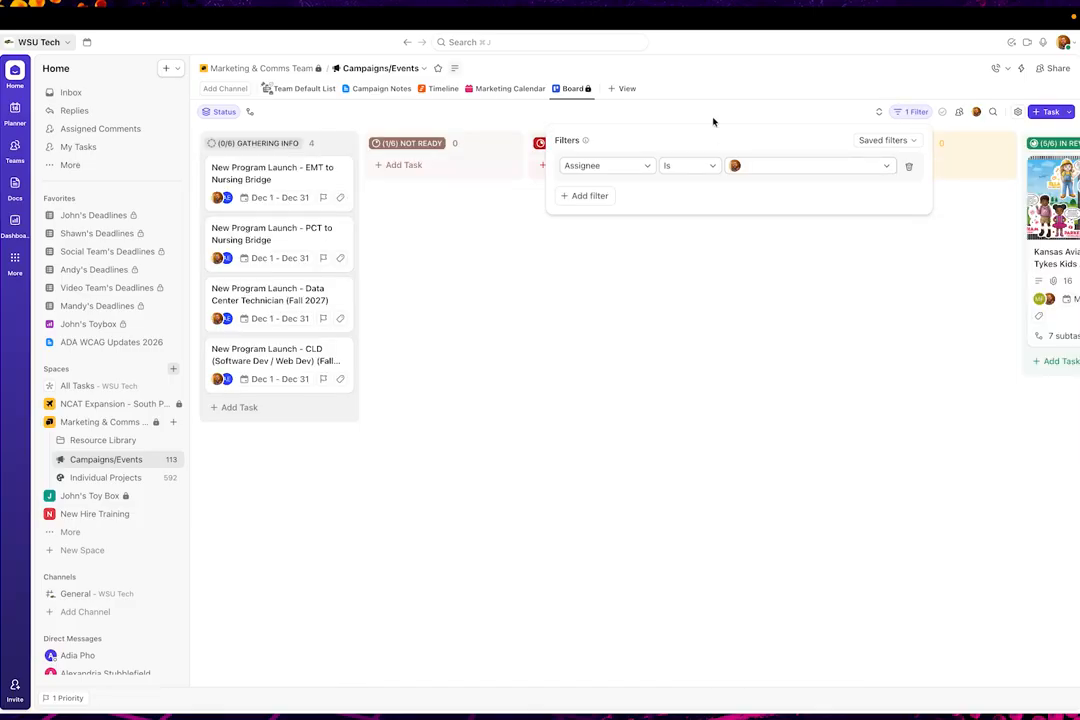
{"action": "left_click", "coordinate": [708, 82]}
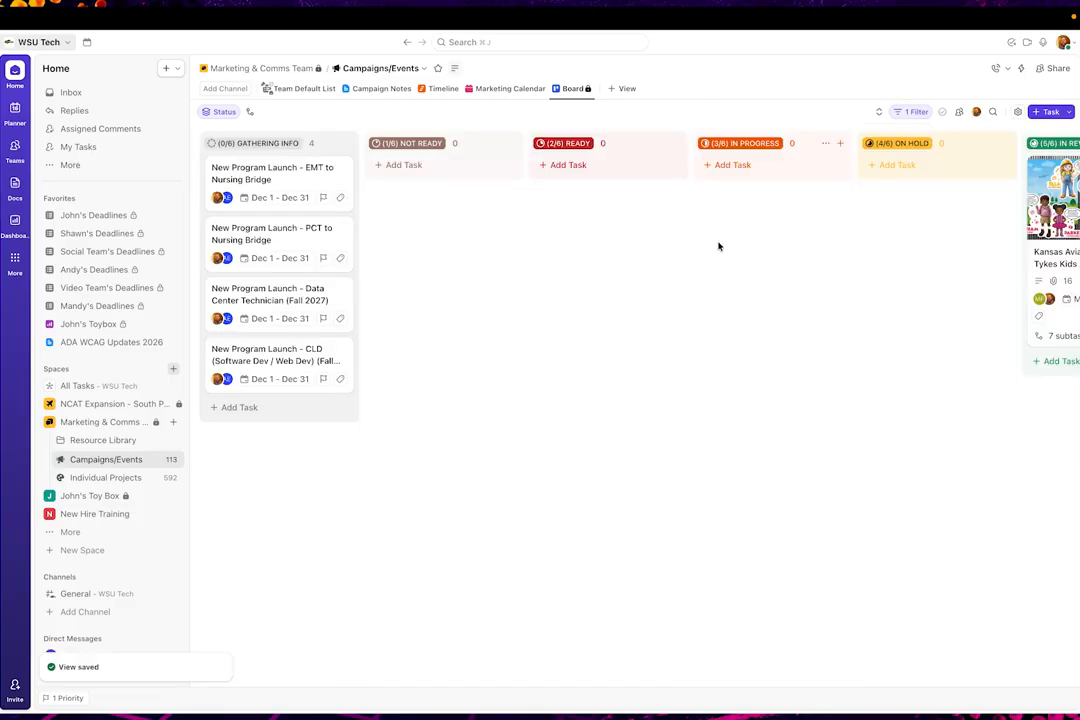
Set the board's subtasks to Separate so the assignee filter also applies to them
{"action": "scroll", "coordinate": [701, 292], "scroll_direction": "right", "scroll_amount": 3}
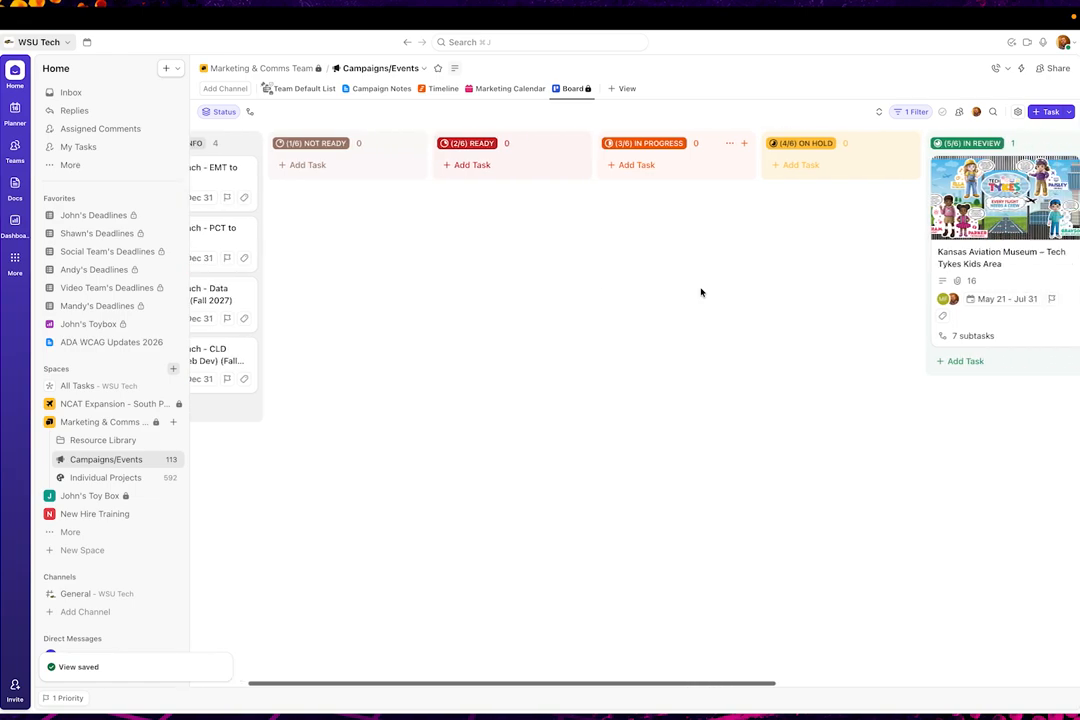
{"action": "scroll", "coordinate": [701, 292], "scroll_direction": "right", "scroll_amount": 5}
{"action": "scroll", "coordinate": [701, 292], "scroll_direction": "left", "scroll_amount": 6}
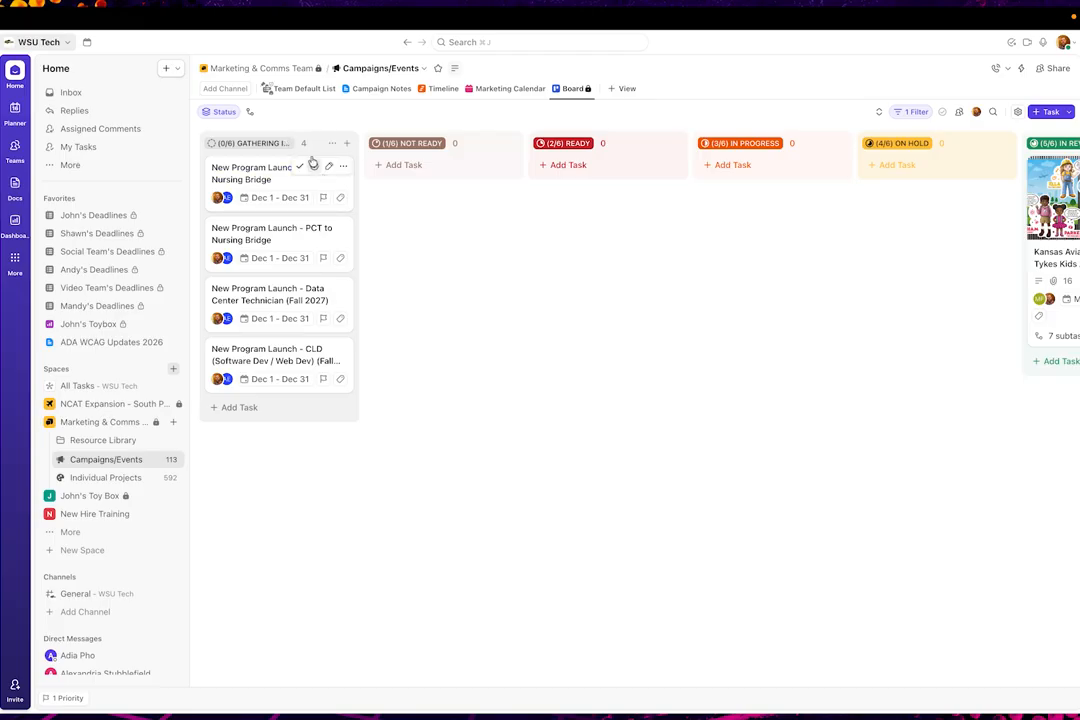
{"action": "left_click", "coordinate": [249, 113]}
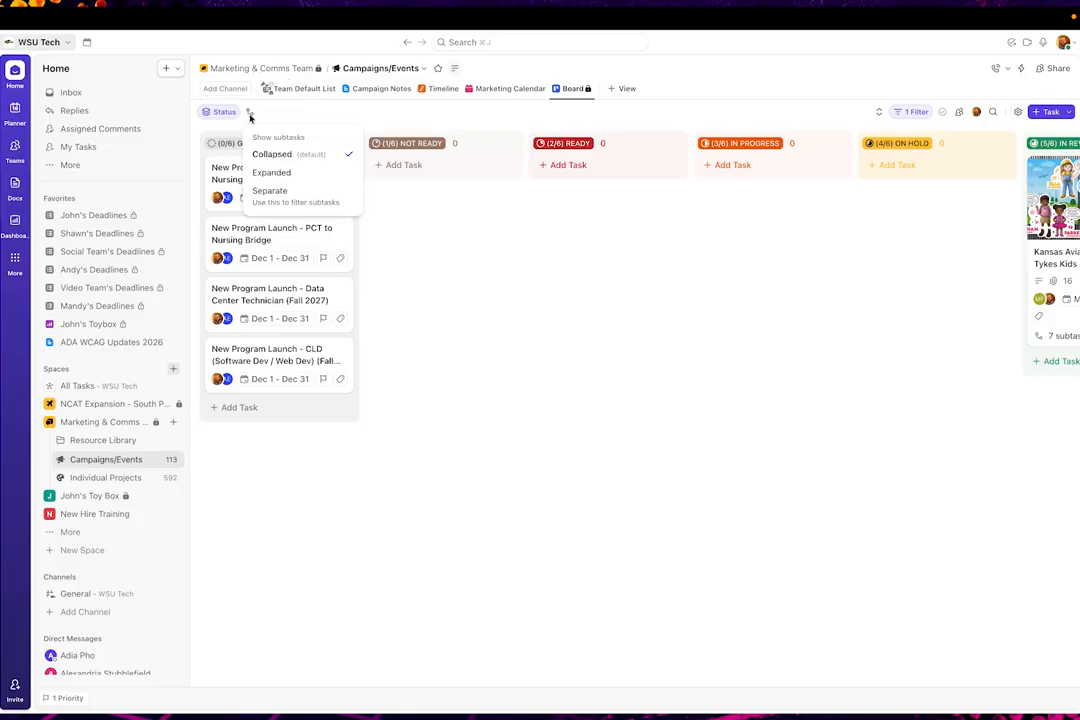
{"action": "left_click", "coordinate": [268, 190]}
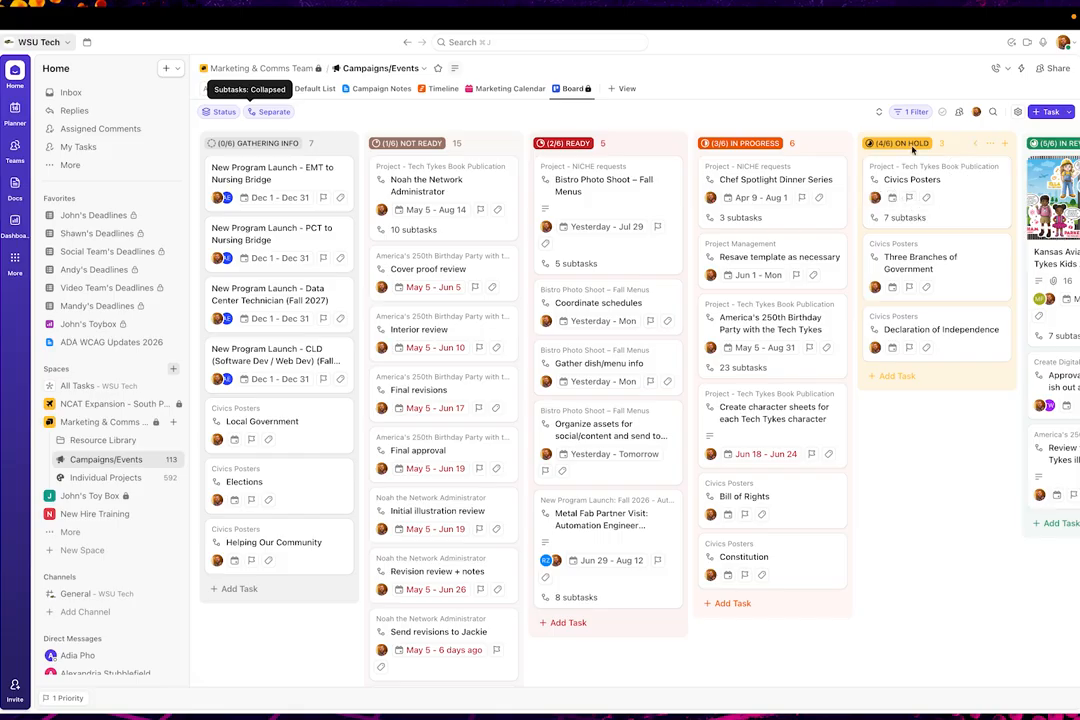
Move the Civics Posters, Three Branches of Government and Declaration of Independence cards from On Hold to In Progress
{"action": "left_click_drag", "start_coordinate": [901, 169], "coordinate": [737, 482]}
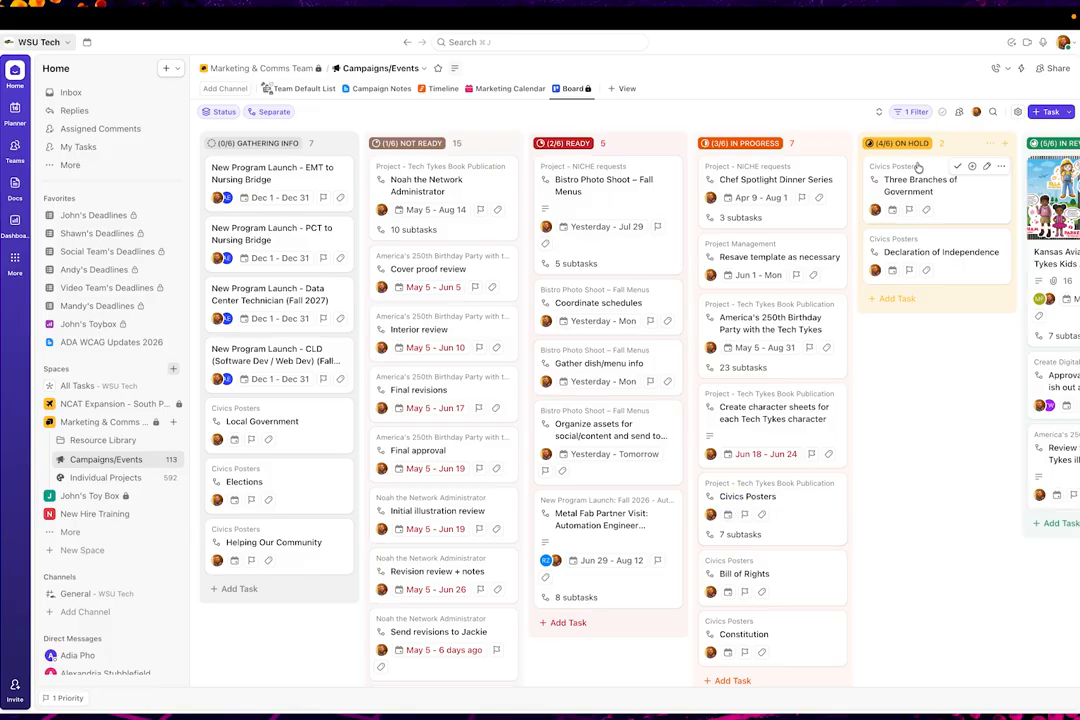
{"action": "left_click_drag", "start_coordinate": [918, 167], "coordinate": [769, 580]}
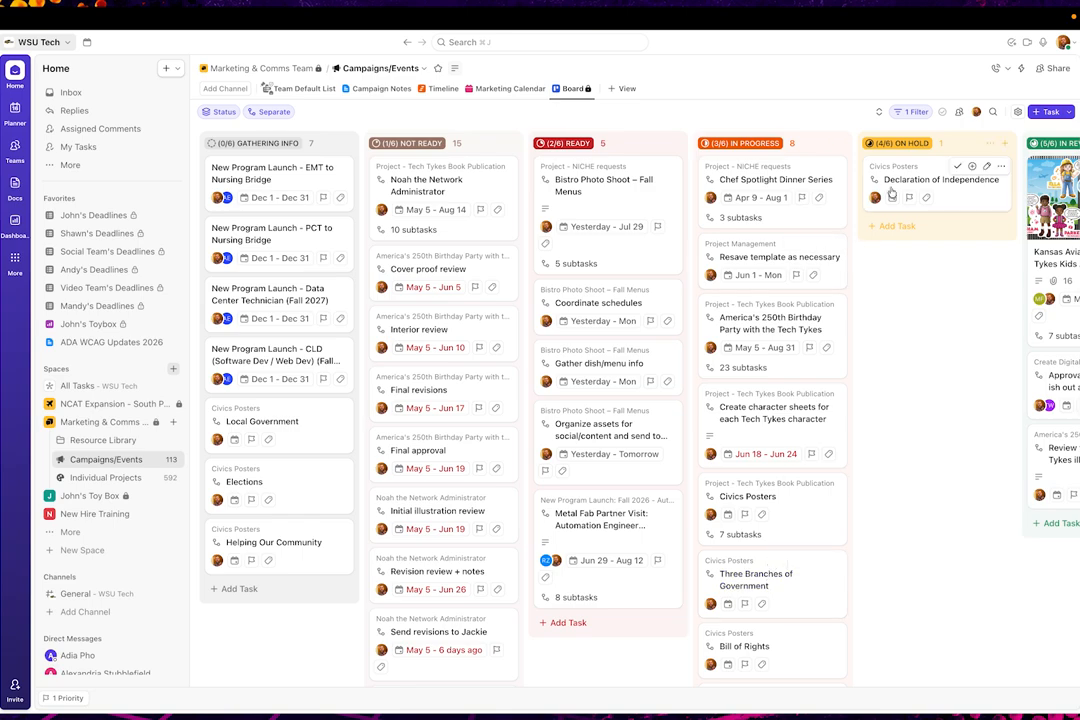
{"action": "left_click_drag", "start_coordinate": [895, 180], "coordinate": [775, 496]}
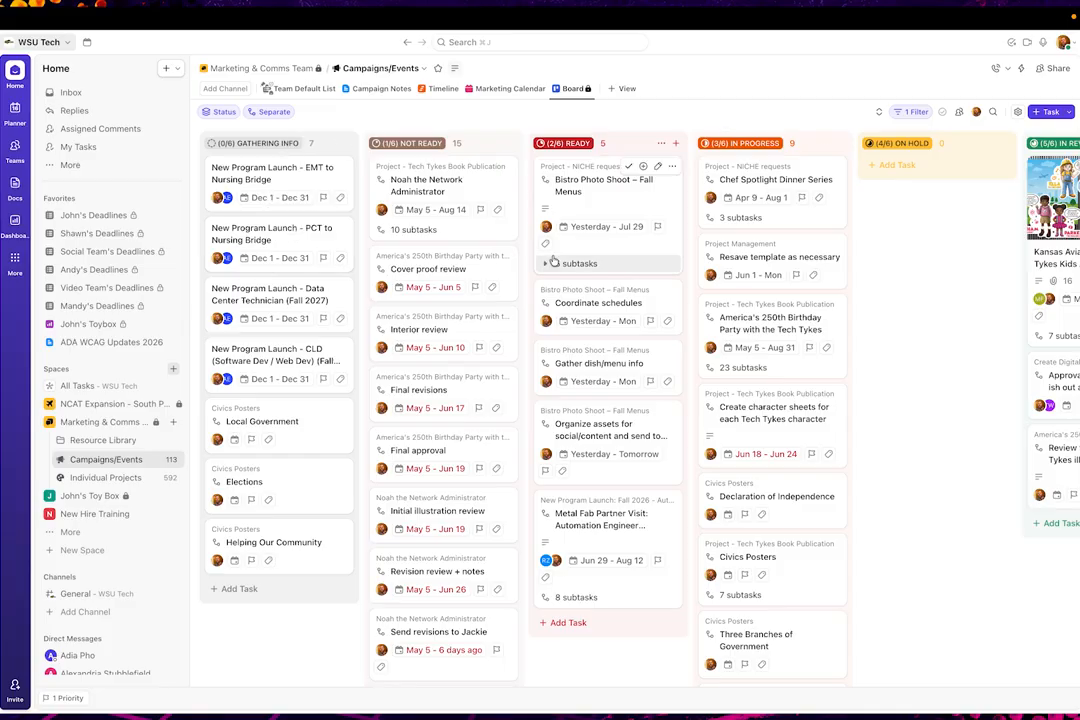
Group the board by due date instead of status
{"action": "left_click", "coordinate": [224, 118]}
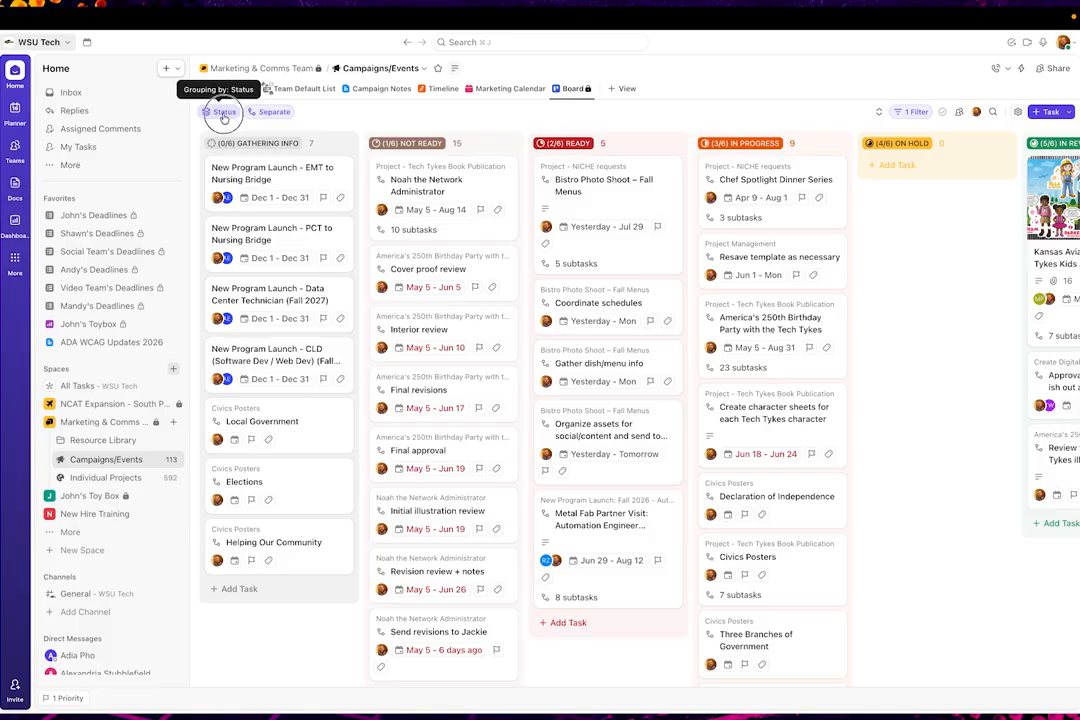
{"action": "left_click", "coordinate": [276, 159]}
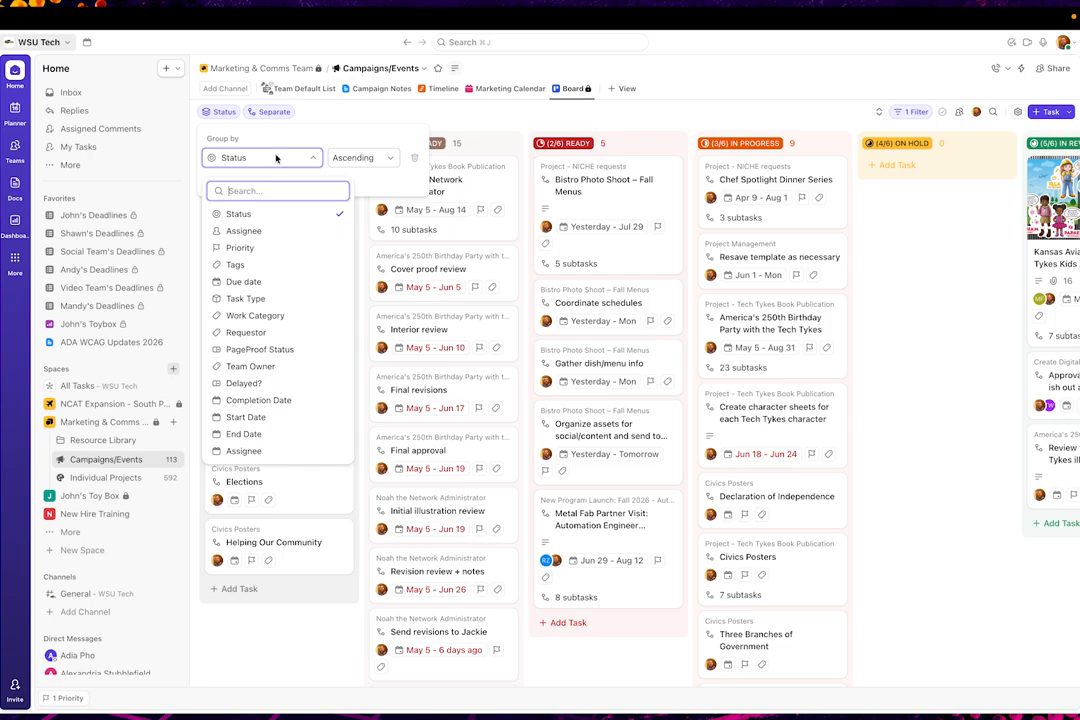
{"action": "left_click", "coordinate": [451, 117]}
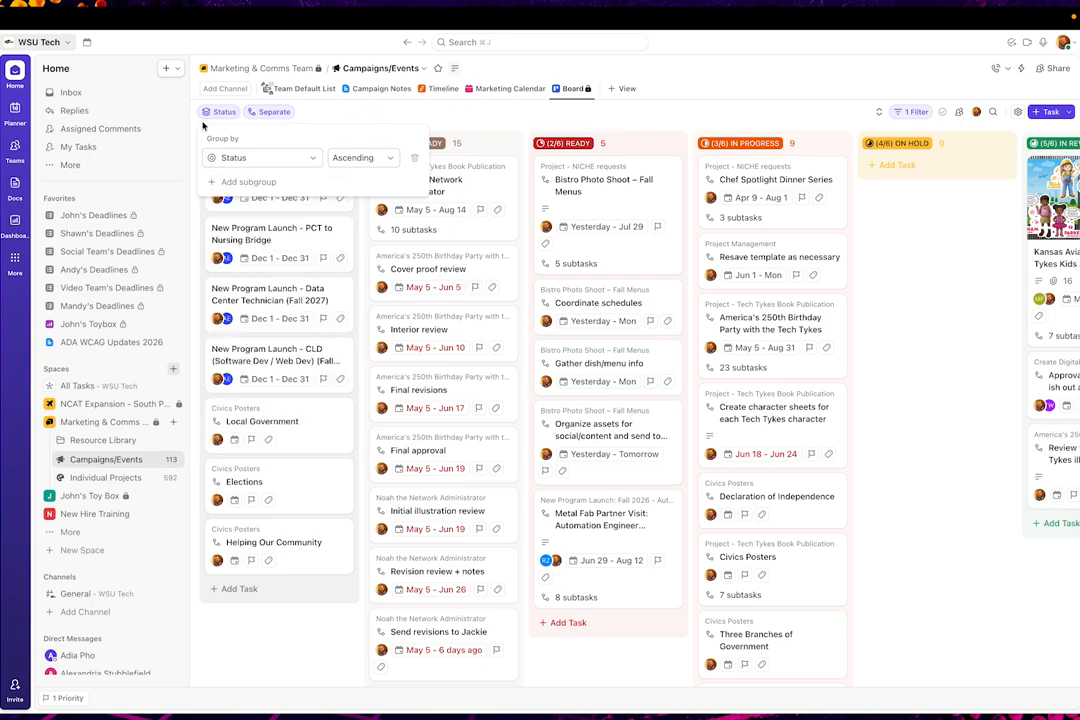
{"action": "left_click", "coordinate": [253, 157]}
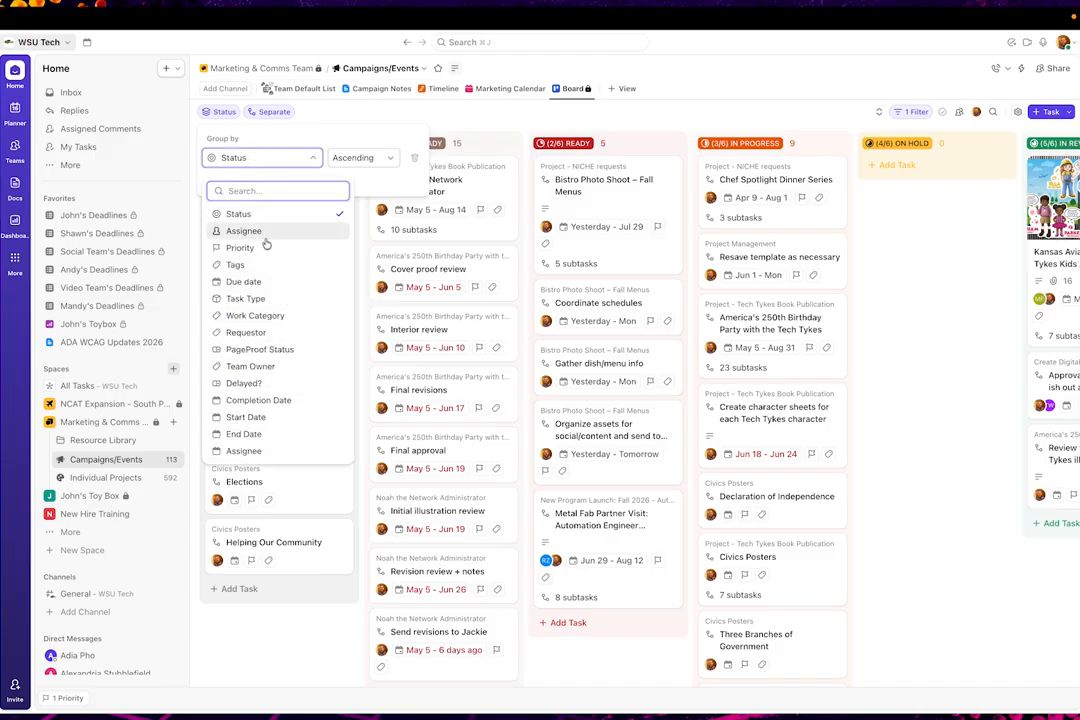
{"action": "left_click", "coordinate": [258, 284]}
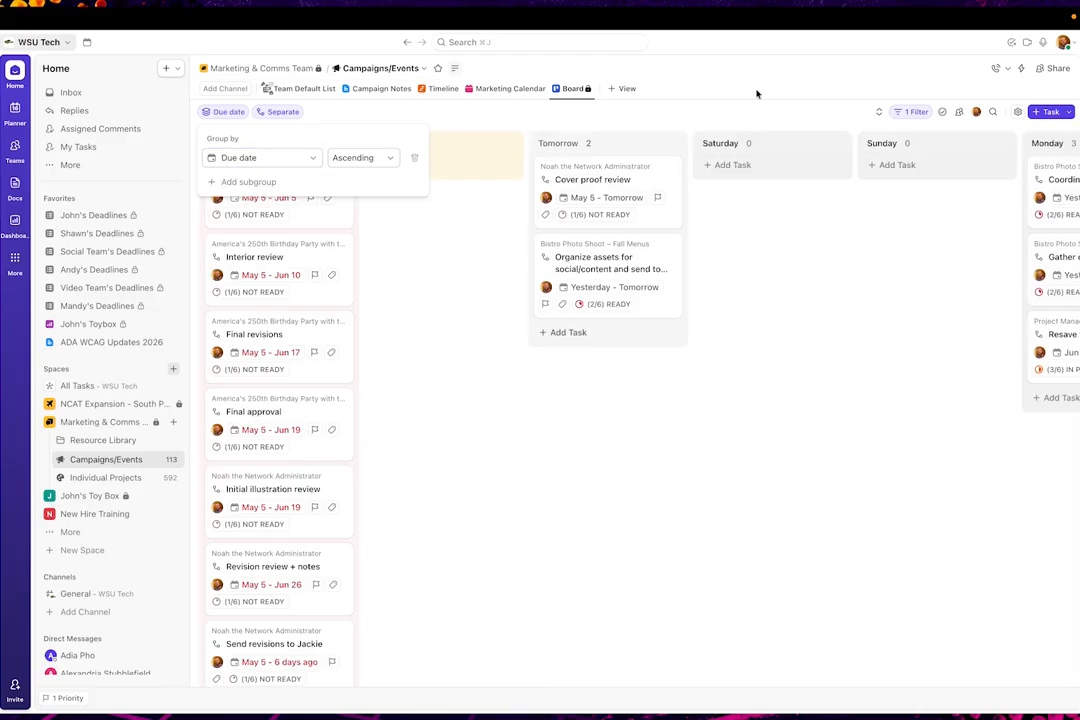
{"action": "left_click", "coordinate": [770, 119]}
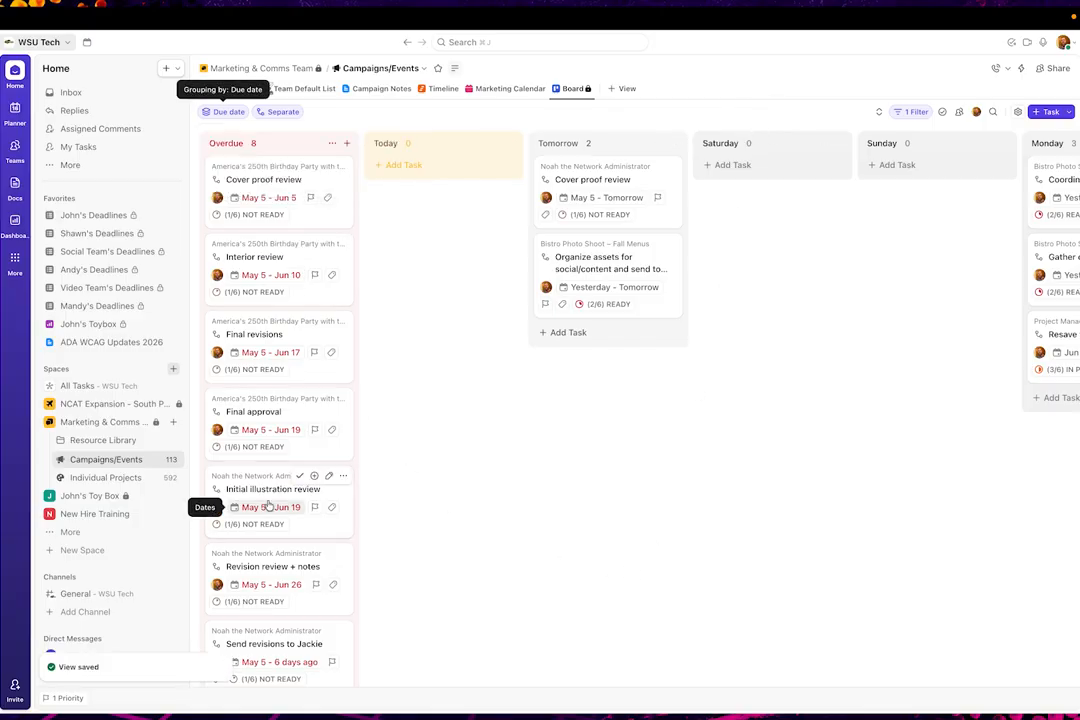
Examine how the tasks are distributed across the due-date columns, from Overdue to Done
{"action": "scroll", "coordinate": [671, 510], "scroll_direction": "right", "scroll_amount": 1}
{"action": "scroll", "coordinate": [671, 510], "scroll_direction": "right", "scroll_amount": 1}
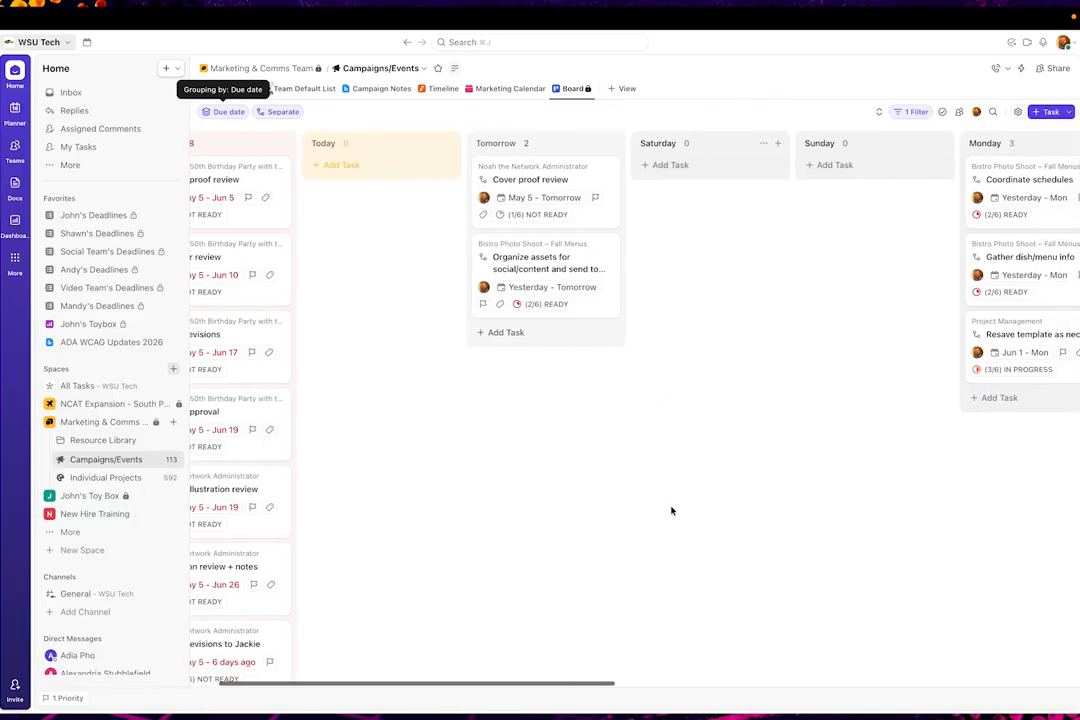
{"action": "scroll", "coordinate": [671, 510], "scroll_direction": "left", "scroll_amount": 2}
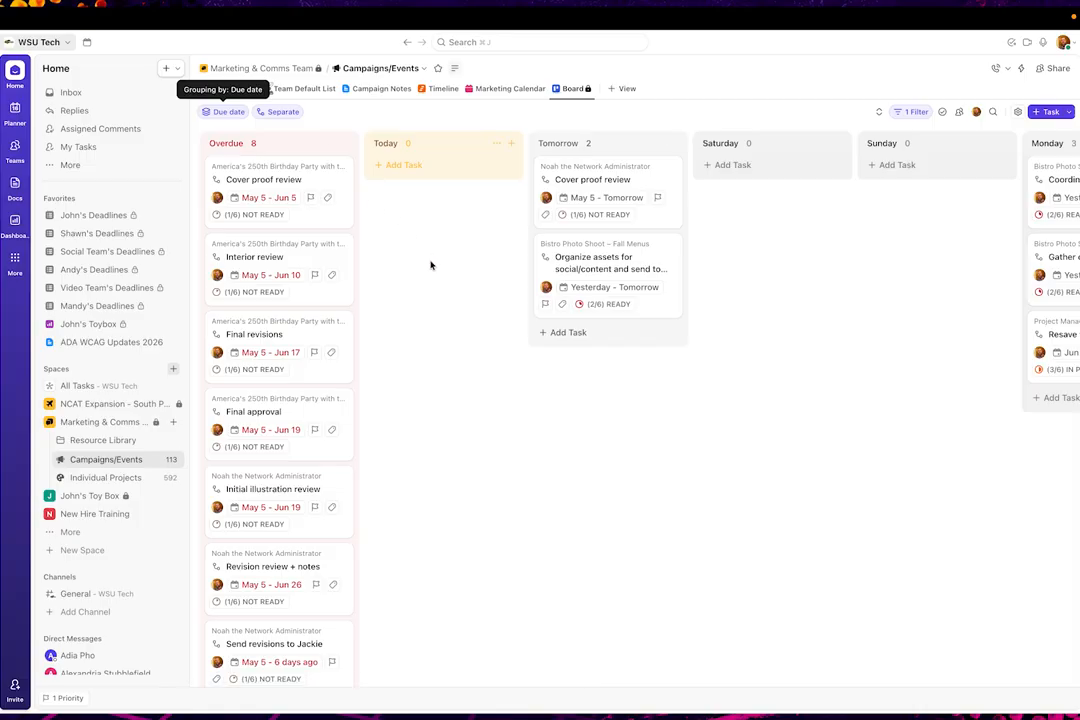
{"action": "scroll", "coordinate": [500, 308], "scroll_direction": "right", "scroll_amount": 10}
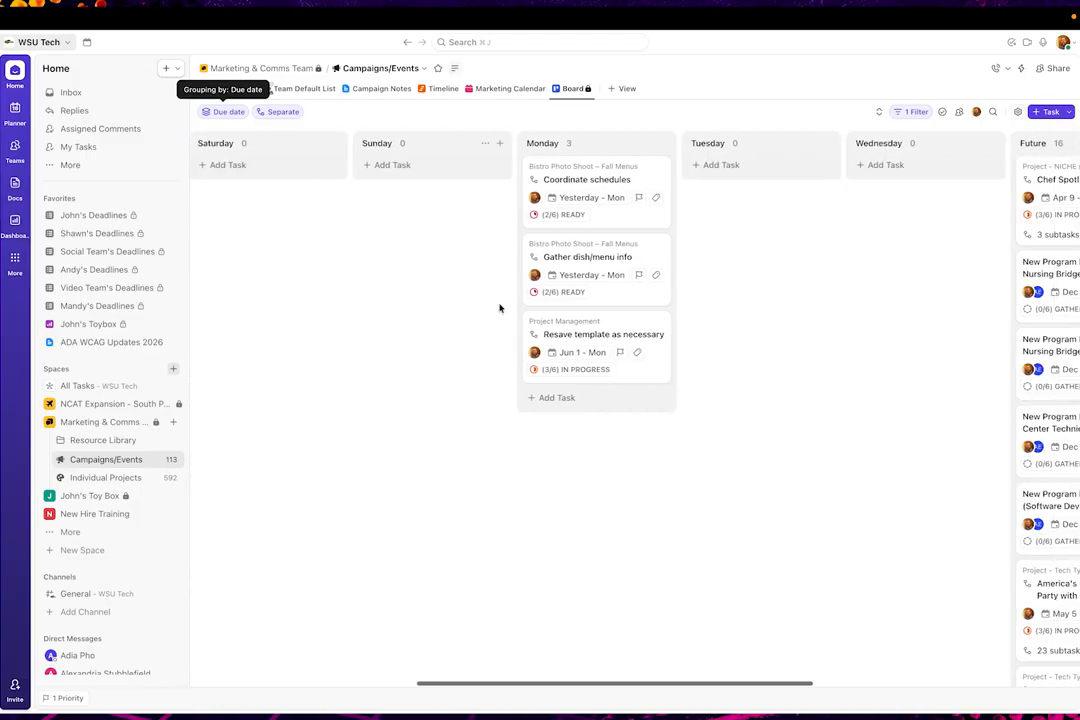
{"action": "scroll", "coordinate": [500, 308], "scroll_direction": "right", "scroll_amount": 6}
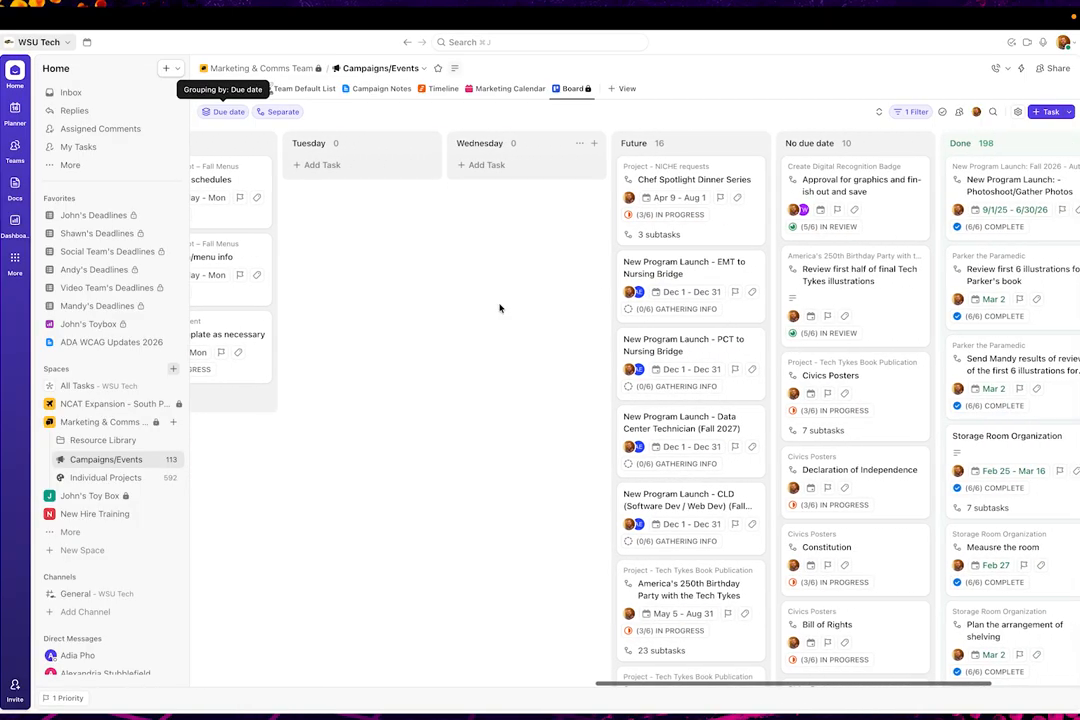
{"action": "scroll", "coordinate": [500, 308], "scroll_direction": "left", "scroll_amount": 10}
{"action": "scroll", "coordinate": [500, 308], "scroll_direction": "right", "scroll_amount": 4}
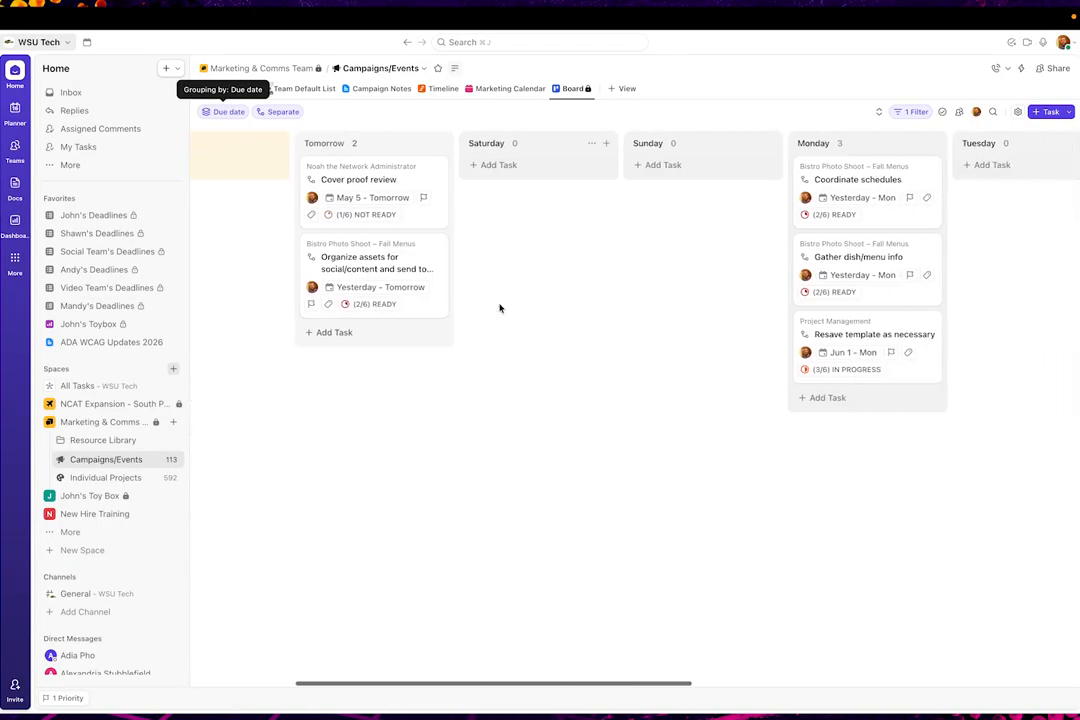
Compare the board's weekday, Future and No due date columns with the Overdue and Tomorrow columns
{"action": "scroll", "coordinate": [500, 308], "scroll_direction": "right", "scroll_amount": 6}
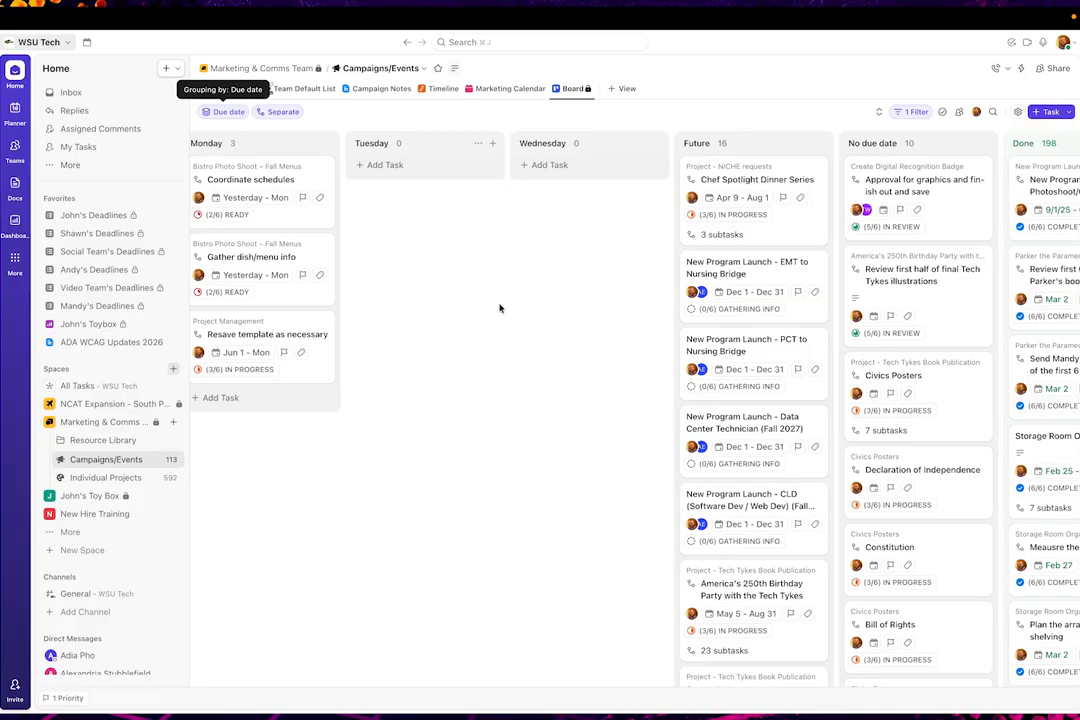
{"action": "scroll", "coordinate": [500, 308], "scroll_direction": "left", "scroll_amount": 3}
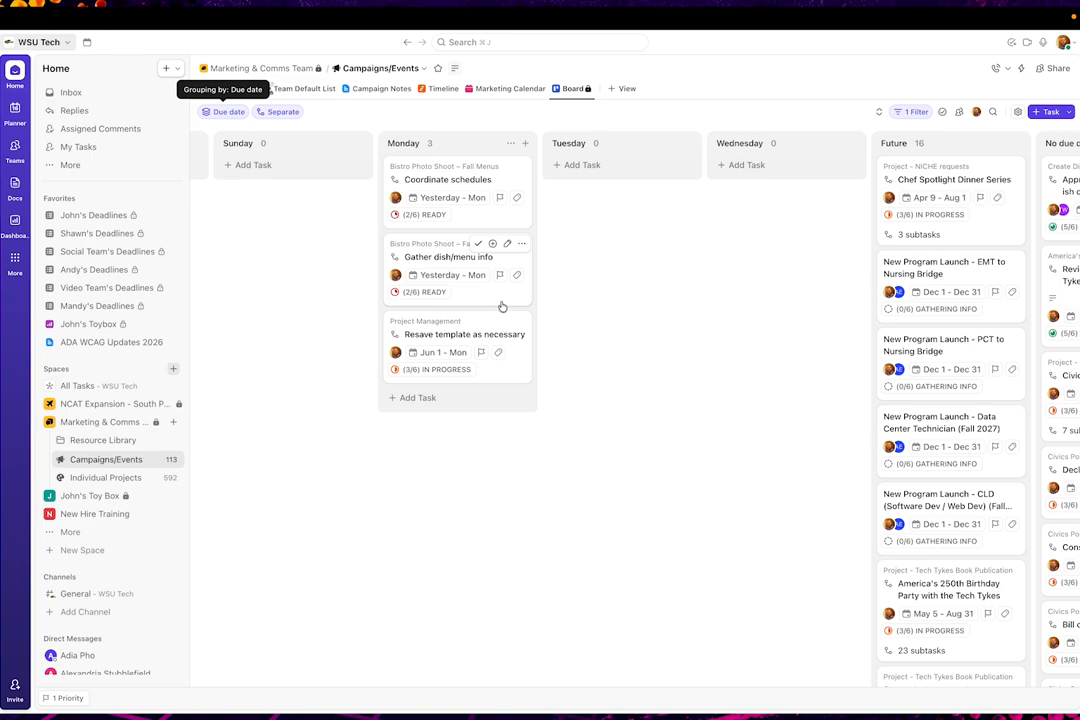
{"action": "scroll", "coordinate": [729, 264], "scroll_direction": "left", "scroll_amount": 7}
{"action": "scroll", "coordinate": [729, 264], "scroll_direction": "left", "scroll_amount": 4}
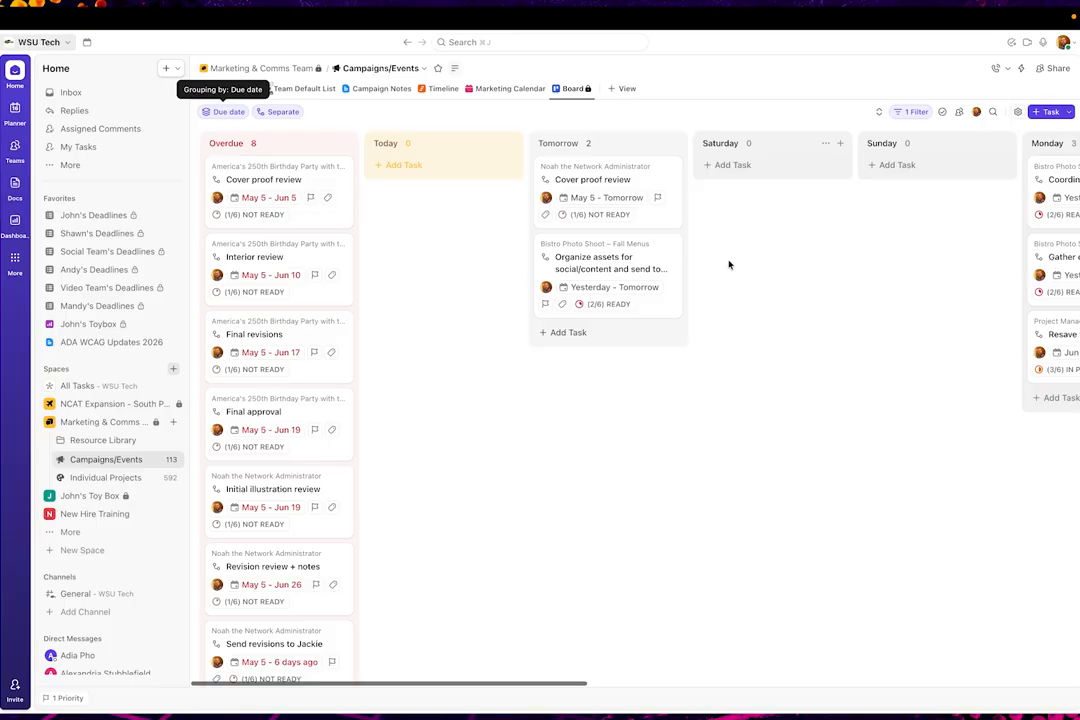
{"action": "scroll", "coordinate": [729, 264], "scroll_direction": "right", "scroll_amount": 9}
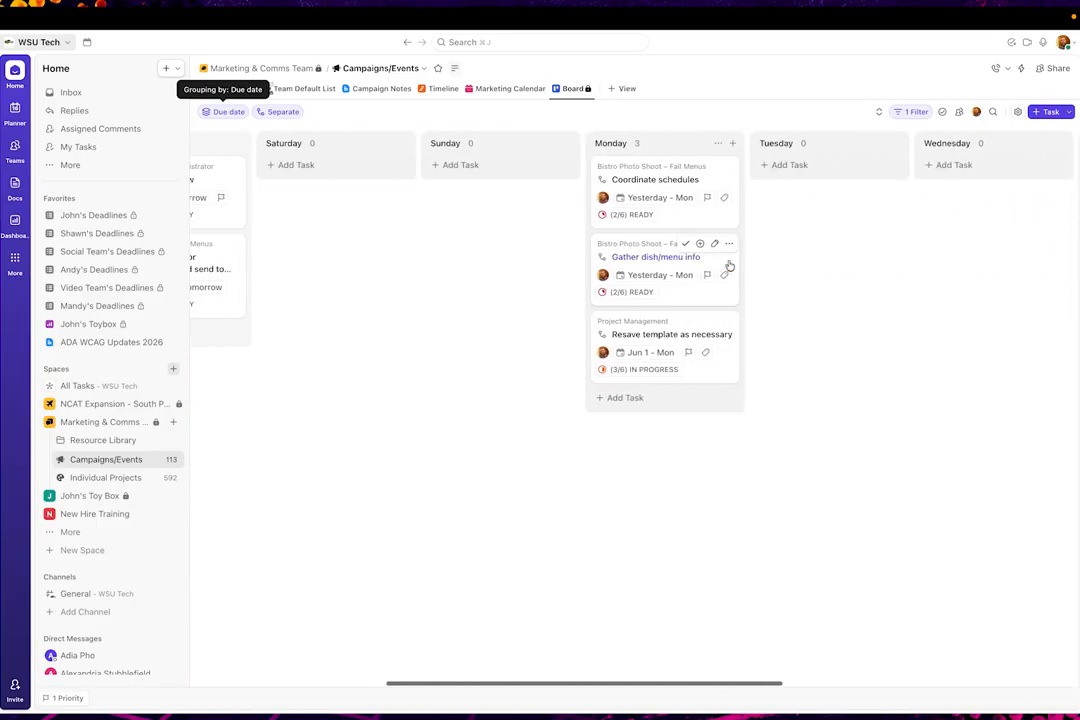
{"action": "scroll", "coordinate": [729, 264], "scroll_direction": "right", "scroll_amount": 8}
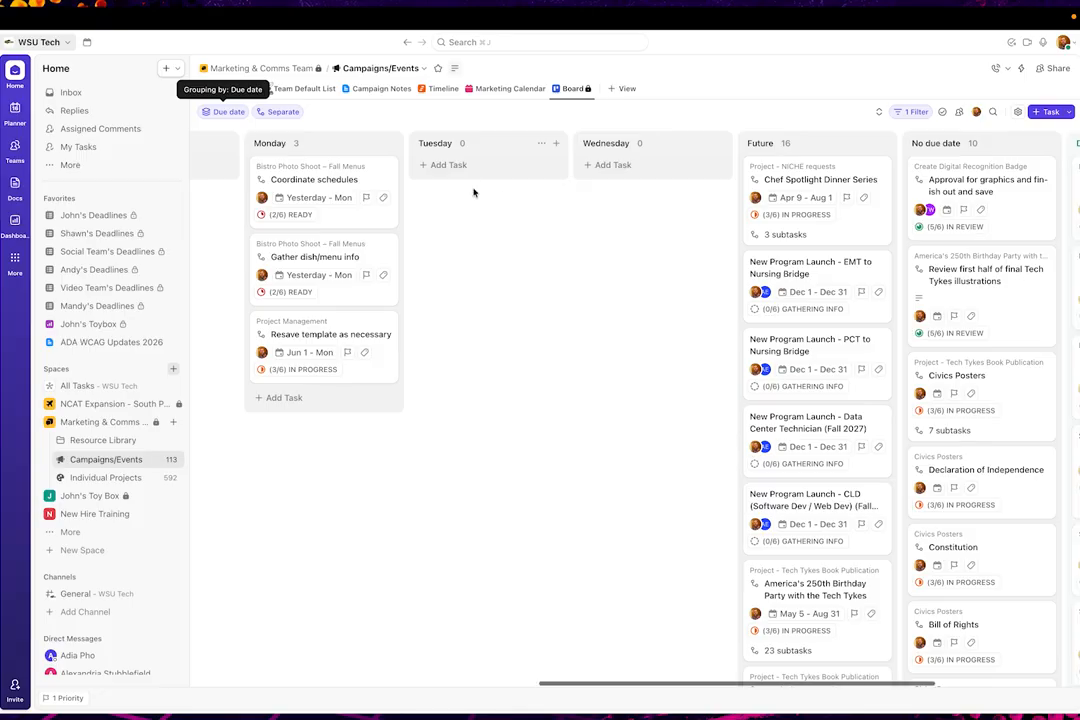
{"action": "scroll", "coordinate": [660, 205], "scroll_direction": "left", "scroll_amount": 6}
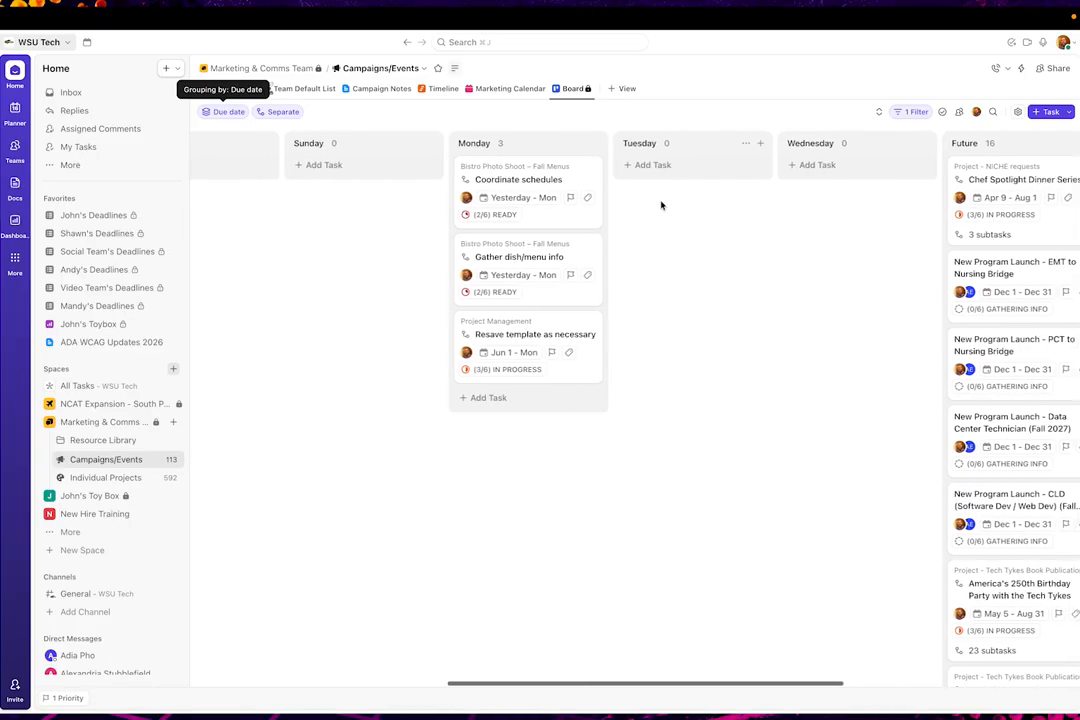
{"action": "scroll", "coordinate": [566, 241], "scroll_direction": "left", "scroll_amount": 2}
{"action": "scroll", "coordinate": [565, 241], "scroll_direction": "right", "scroll_amount": 9}
{"action": "scroll", "coordinate": [565, 241], "scroll_direction": "left", "scroll_amount": 15}
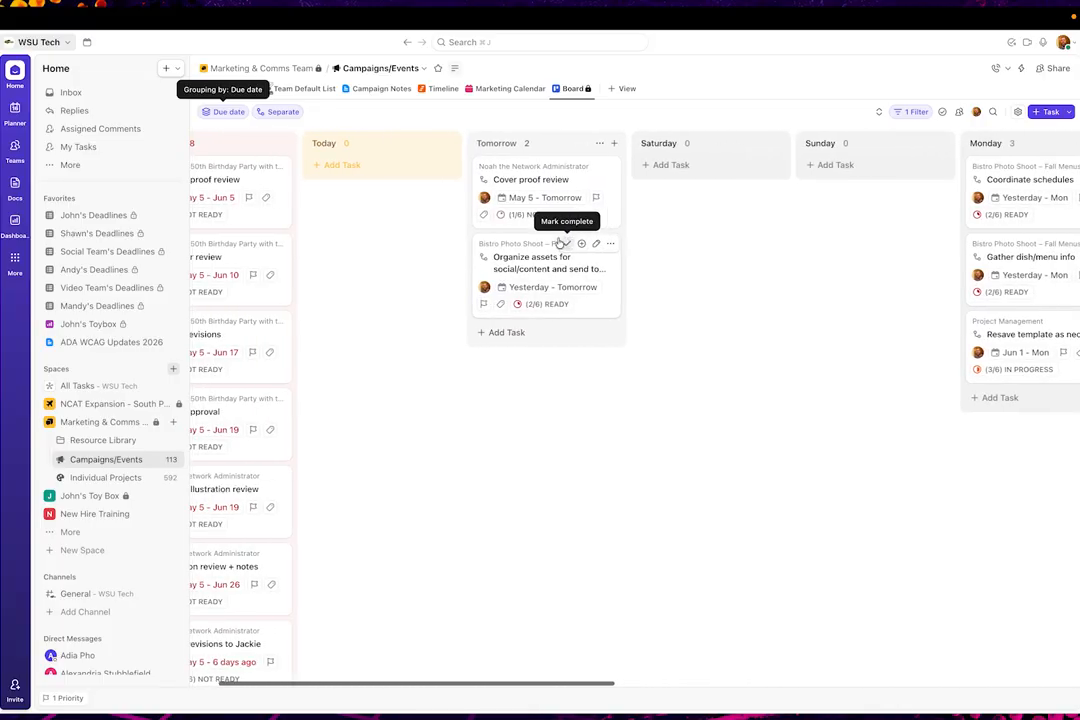
{"action": "scroll", "coordinate": [418, 249], "scroll_direction": "left", "scroll_amount": 2}
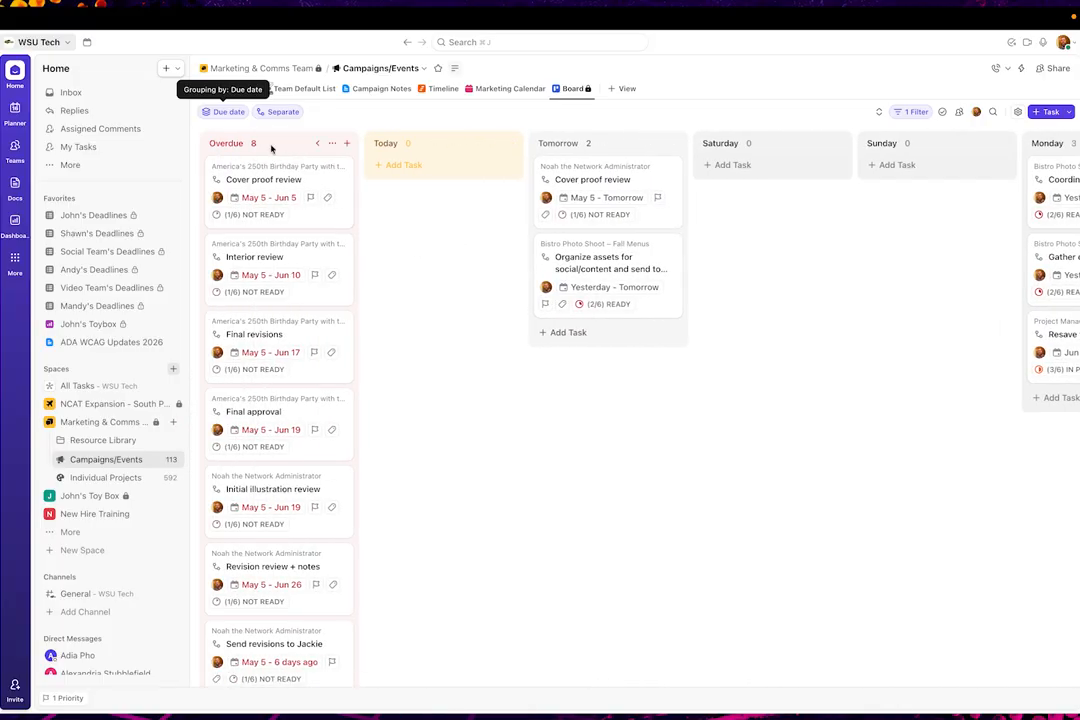
Group the board by assignee instead of due date and look across the resulting assignee columns
{"action": "left_click", "coordinate": [225, 112]}
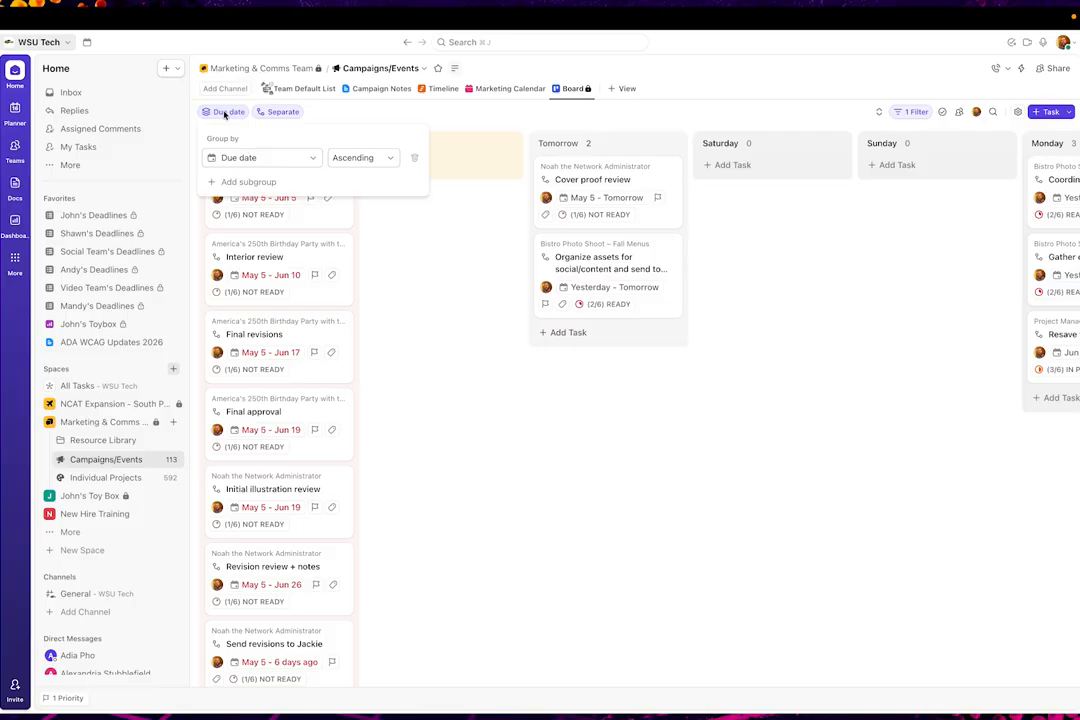
{"action": "left_click", "coordinate": [246, 158]}
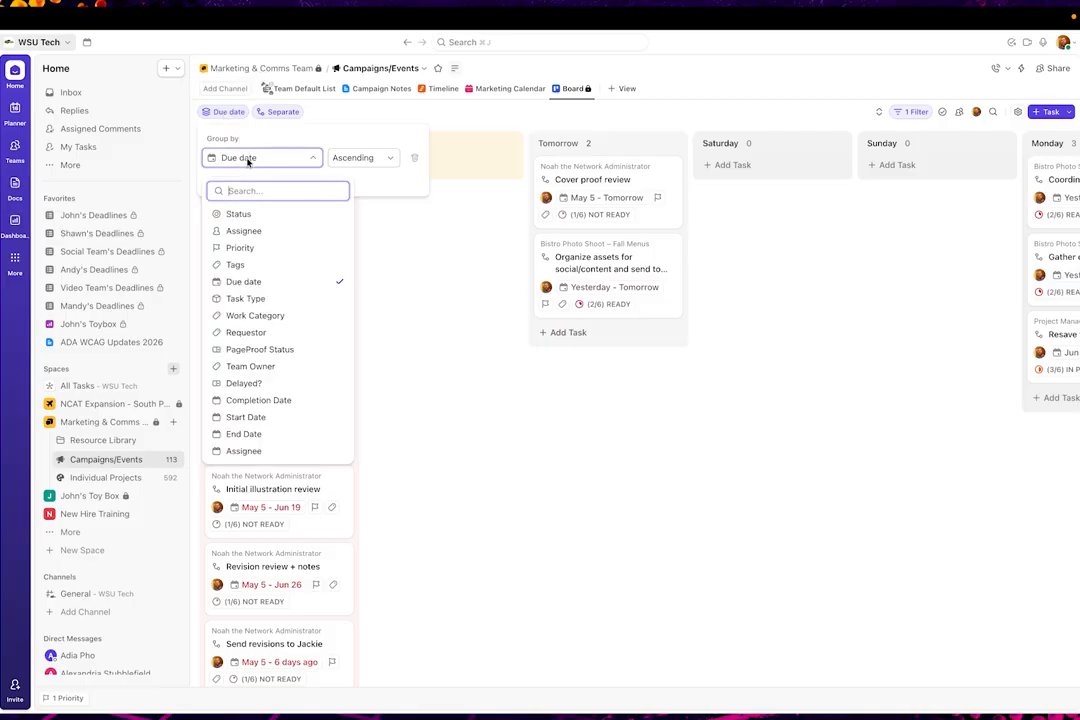
{"action": "left_click", "coordinate": [246, 231]}
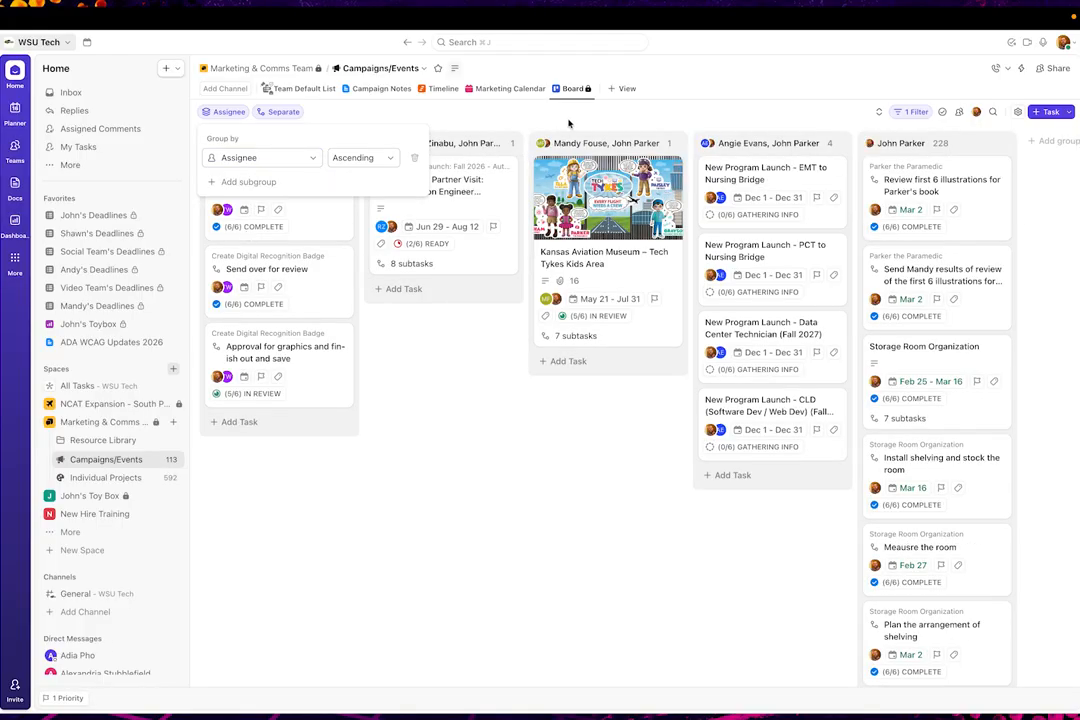
{"action": "left_click", "coordinate": [570, 123]}
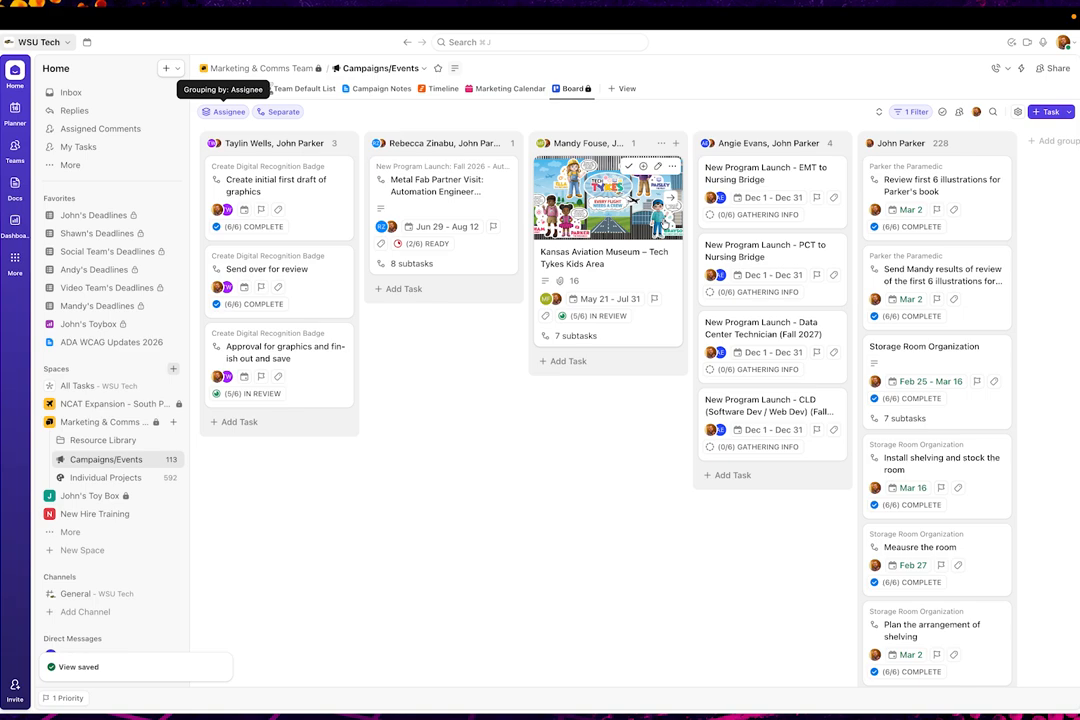
{"action": "scroll", "coordinate": [805, 255], "scroll_direction": "right", "scroll_amount": 5}
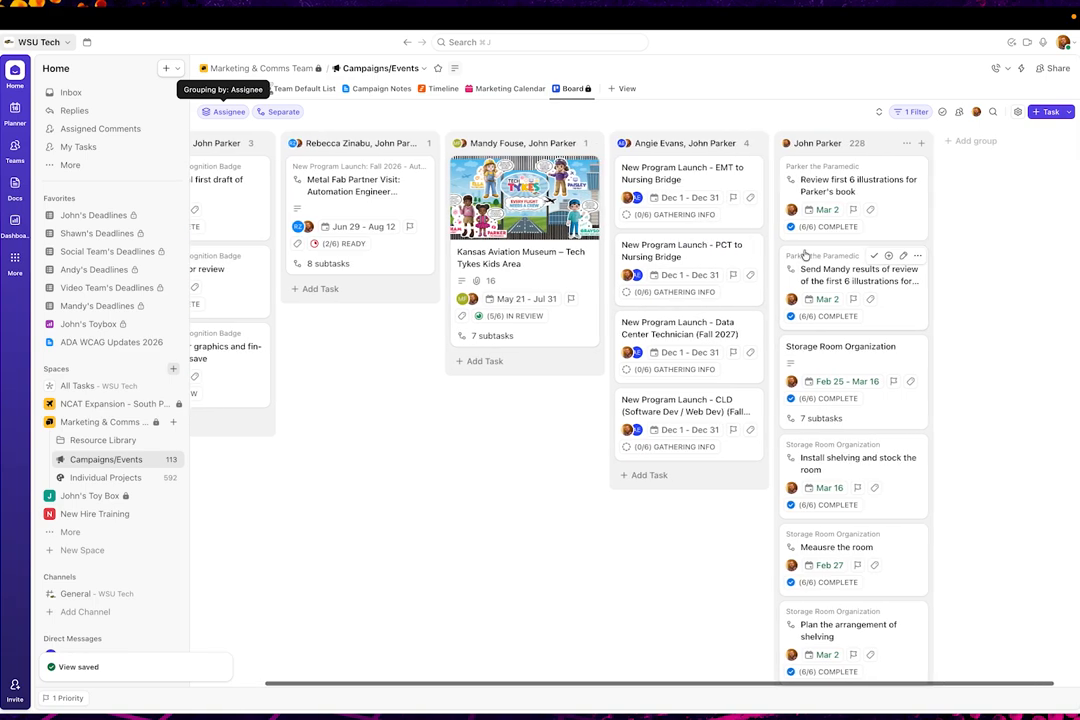
{"action": "scroll", "coordinate": [805, 255], "scroll_direction": "left", "scroll_amount": 5}
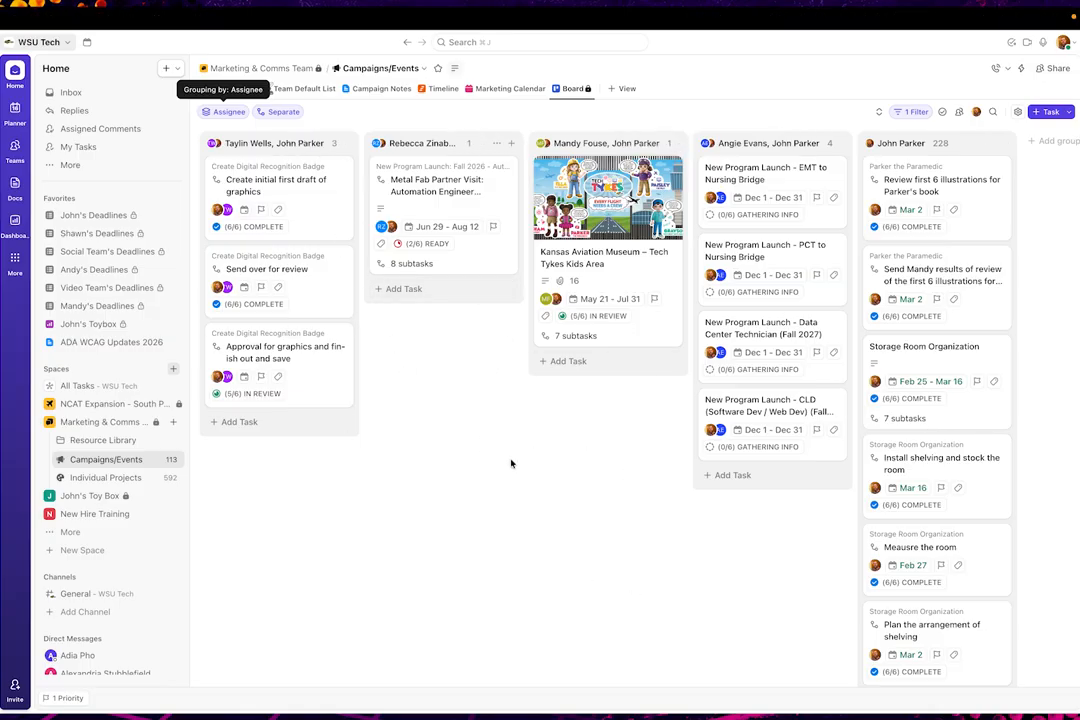
Add a second filter to the board so that only tasks with an Active status are shown
{"action": "left_click", "coordinate": [912, 111]}
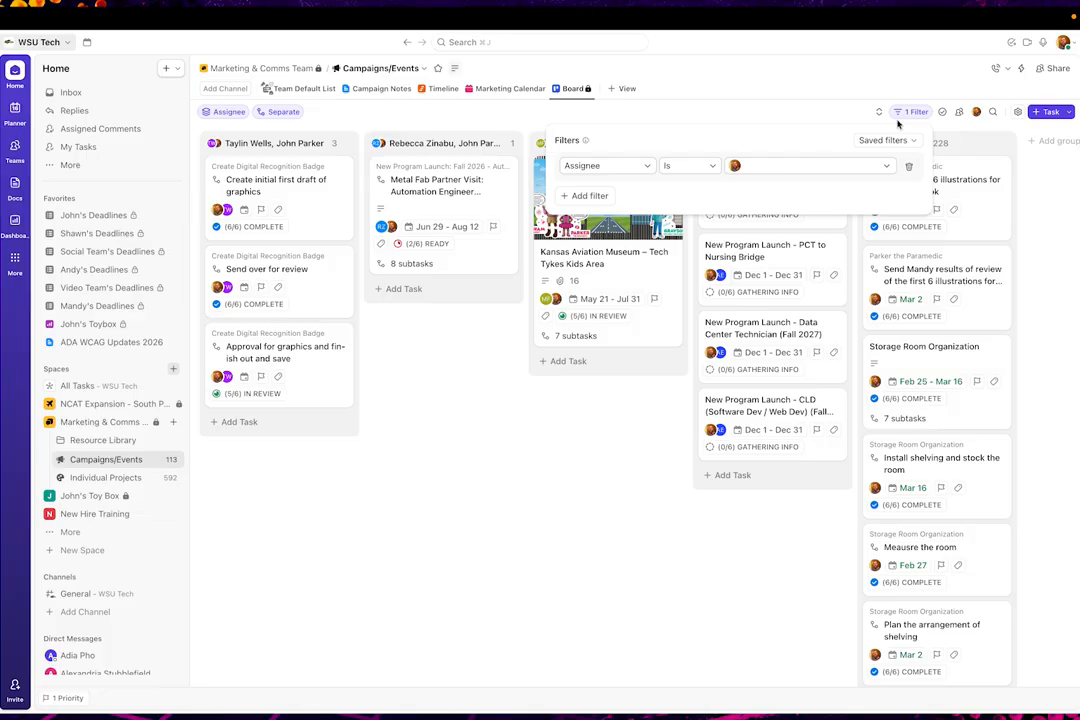
{"action": "left_click", "coordinate": [590, 195]}
{"action": "left_click", "coordinate": [648, 256]}
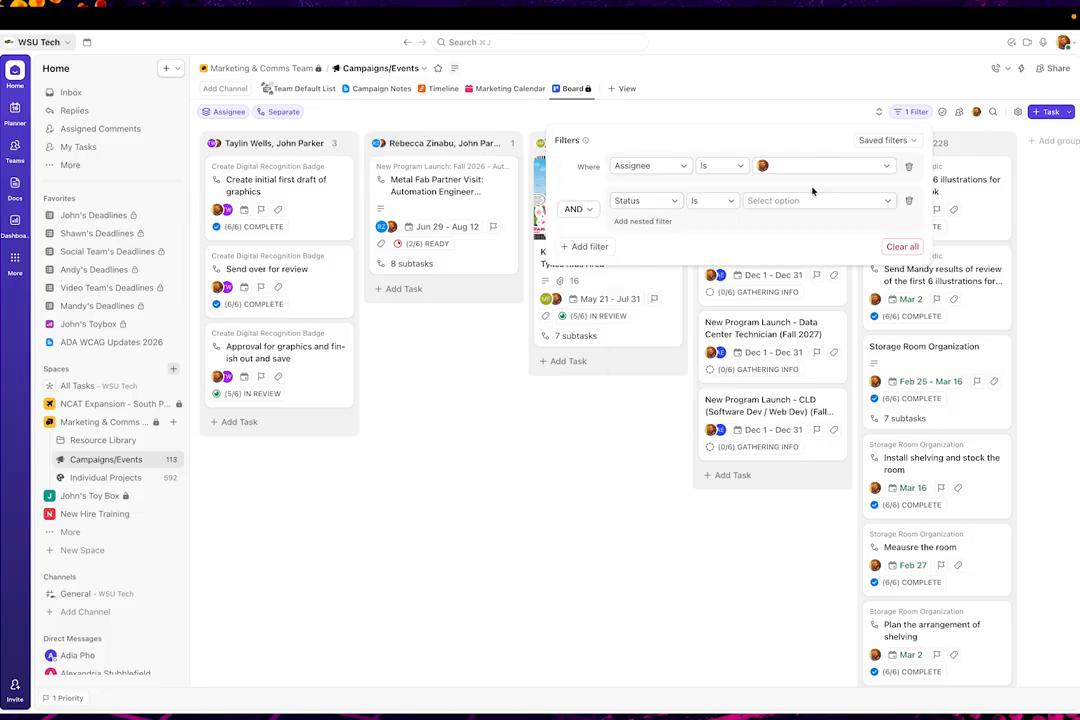
{"action": "left_click", "coordinate": [837, 202]}
{"action": "left_click", "coordinate": [903, 271]}
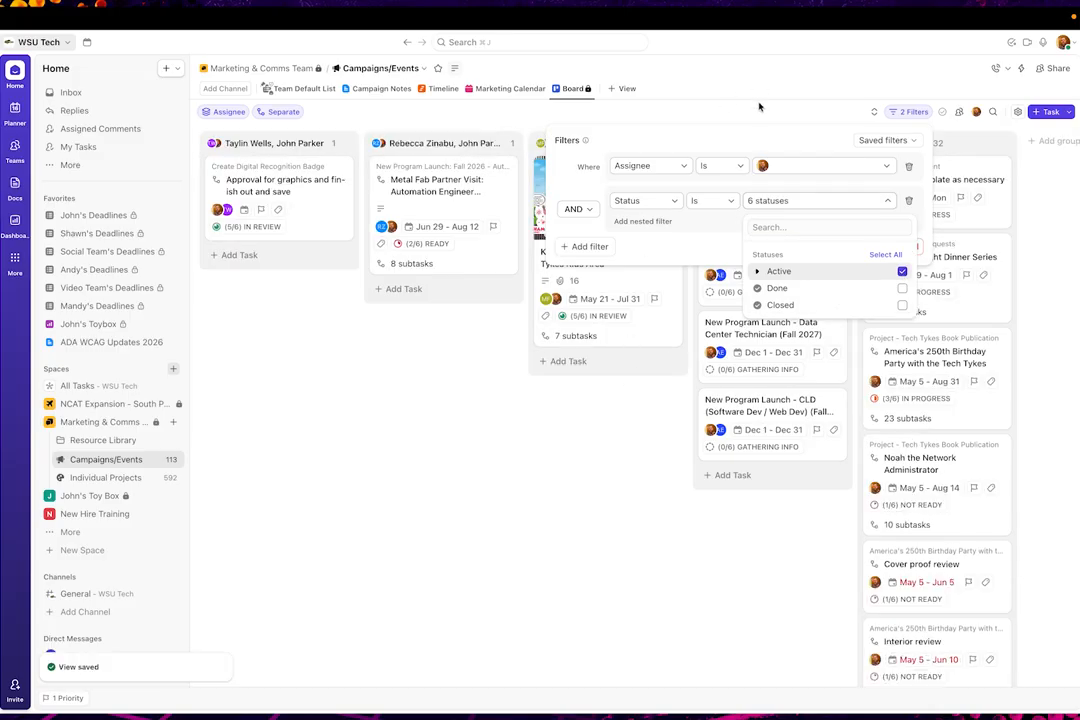
{"action": "left_click", "coordinate": [761, 106]}
{"action": "left_click", "coordinate": [759, 107]}
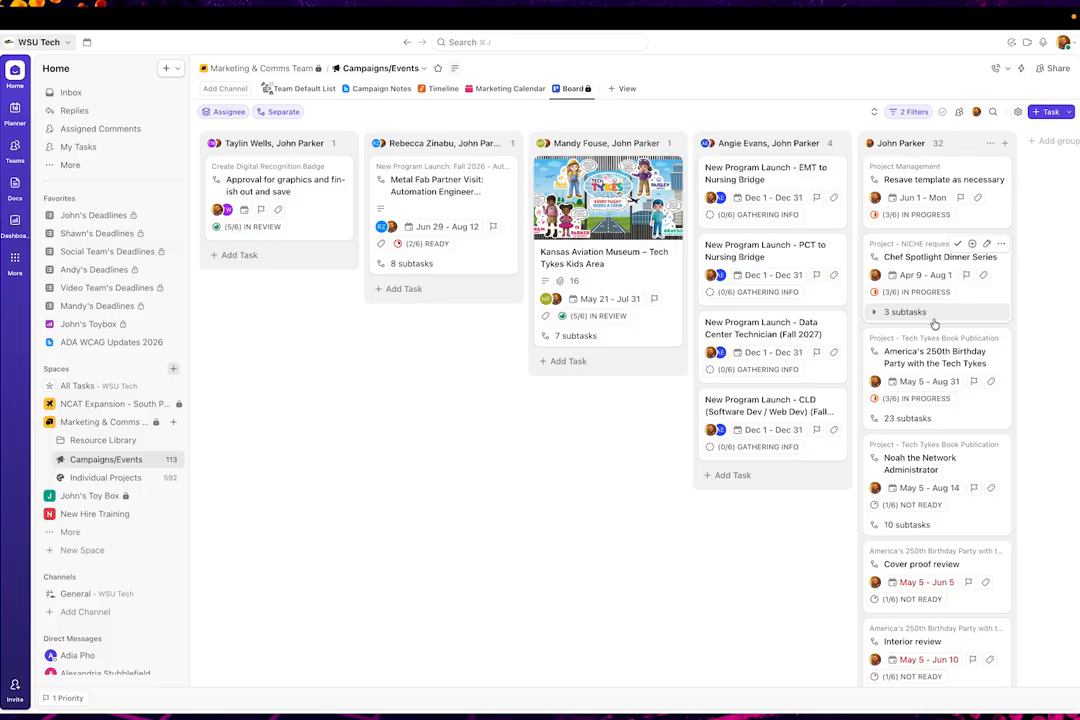
{"action": "scroll", "coordinate": [877, 420], "scroll_direction": "down", "scroll_amount": 8}
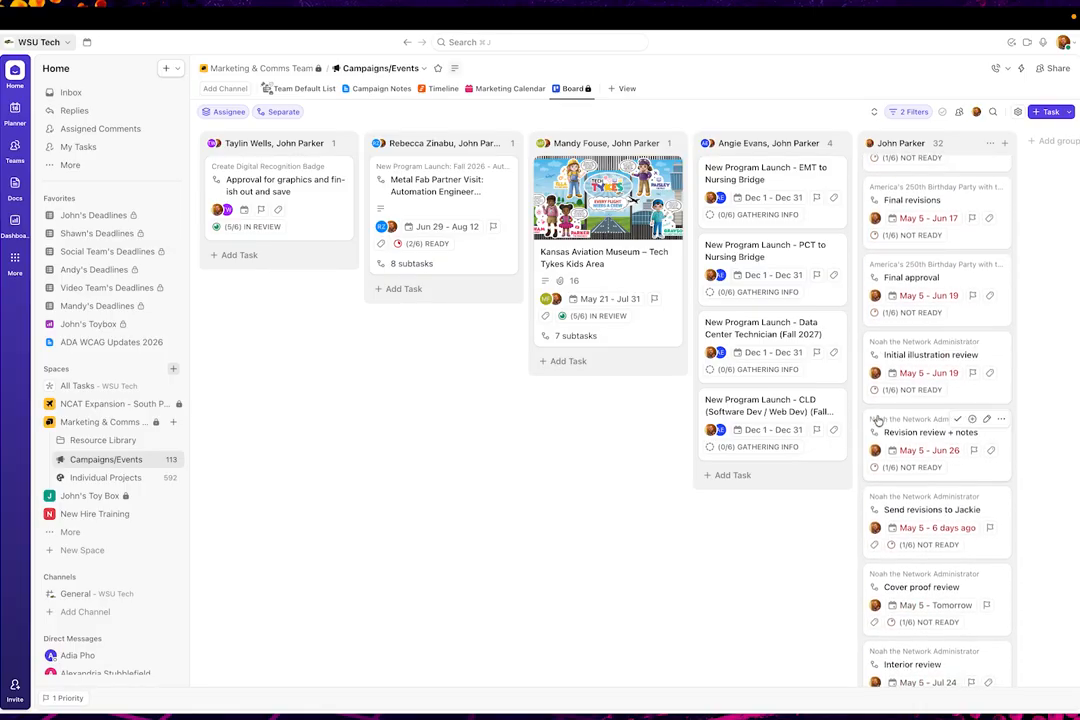
Add two team members to the board's assignee filter alongside your own entry
{"action": "left_click", "coordinate": [908, 111]}
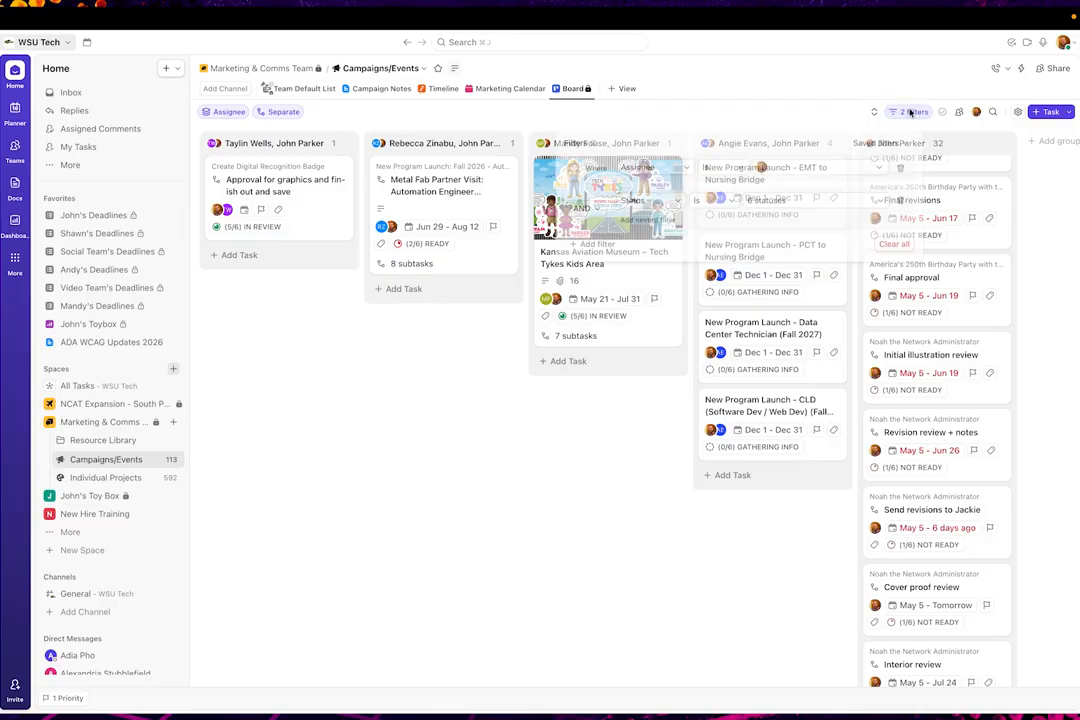
{"action": "left_click", "coordinate": [845, 168]}
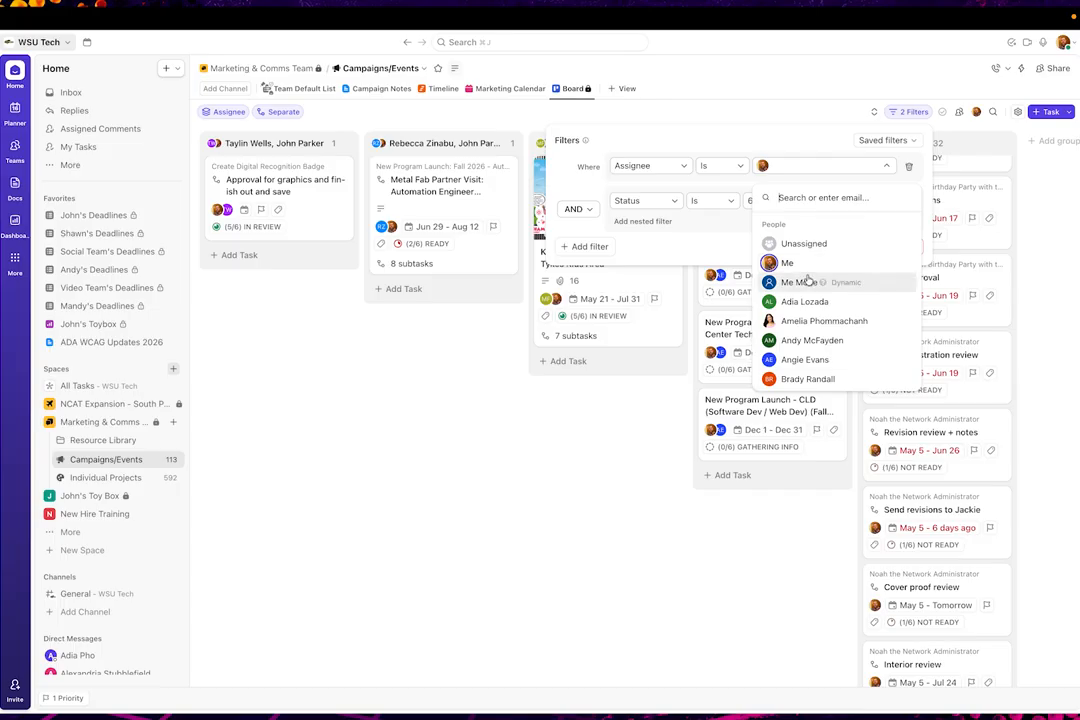
{"action": "type", "text": "Shawn"}
{"action": "key", "text": "Return"}
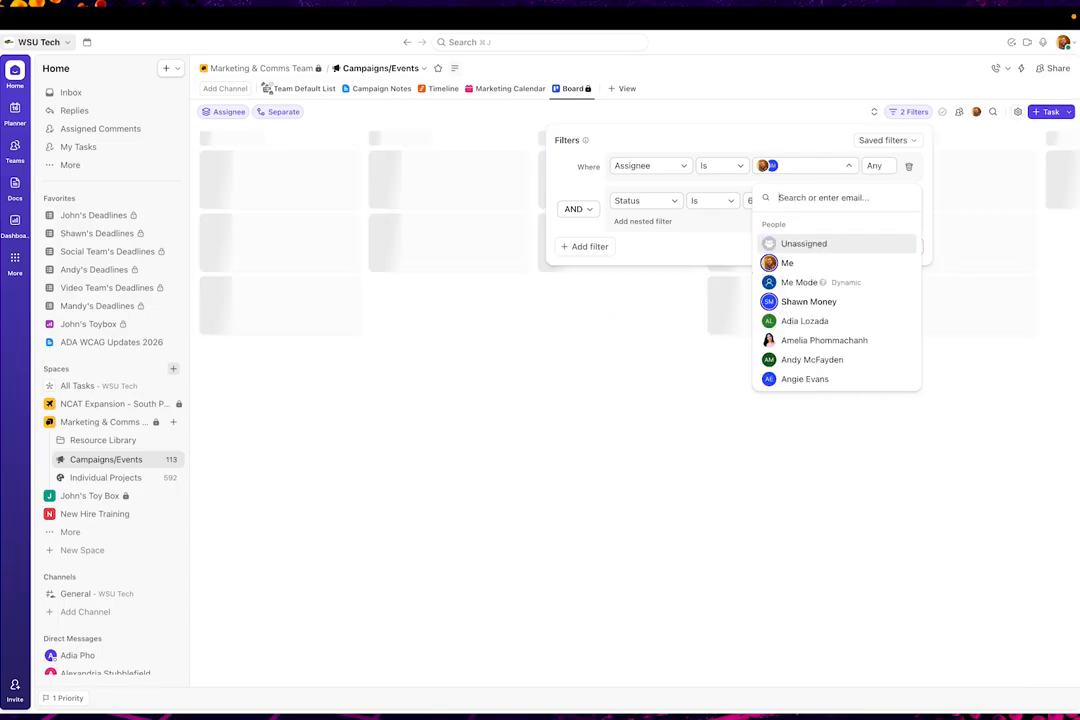
{"action": "type", "text": "Taylind"}
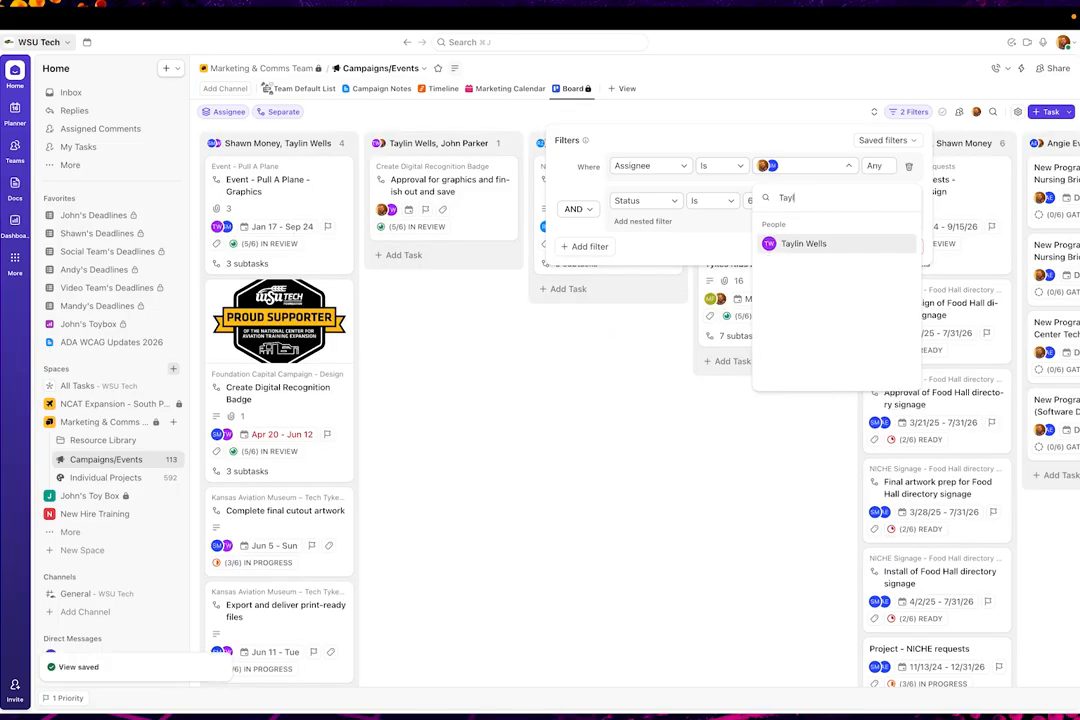
{"action": "key", "text": "BackSpace"}
{"action": "key", "text": "Return"}
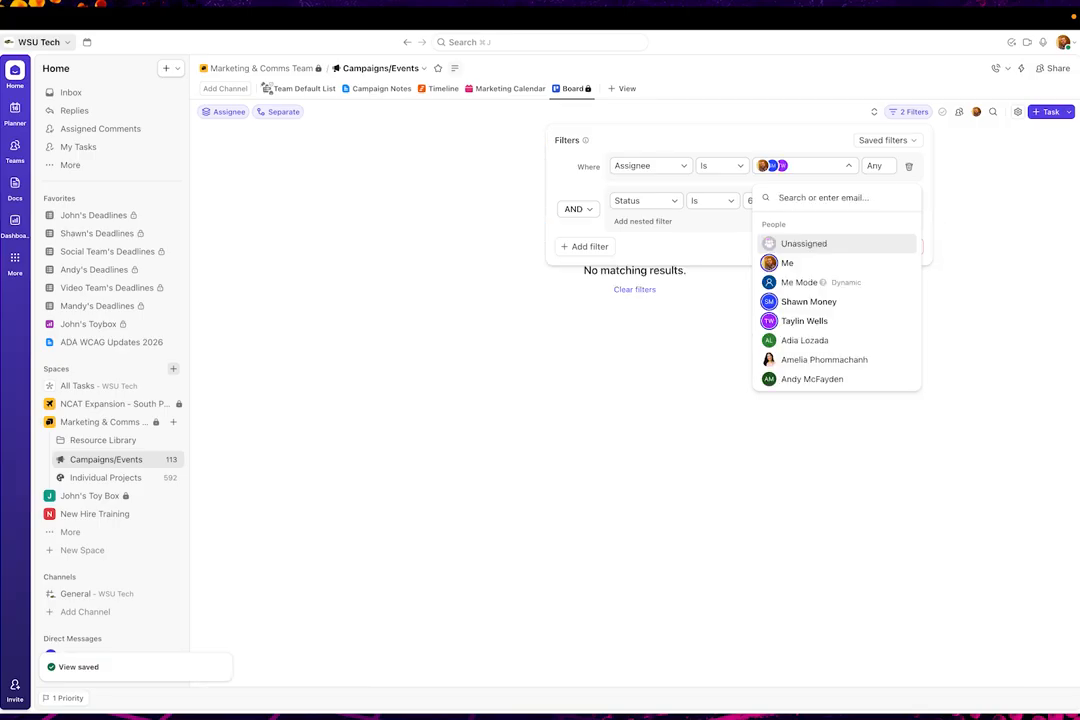
Remove Me from the assignee filter so only the two team members remain, and close the filter settings
{"action": "left_click", "coordinate": [765, 170]}
{"action": "left_click", "coordinate": [764, 168]}
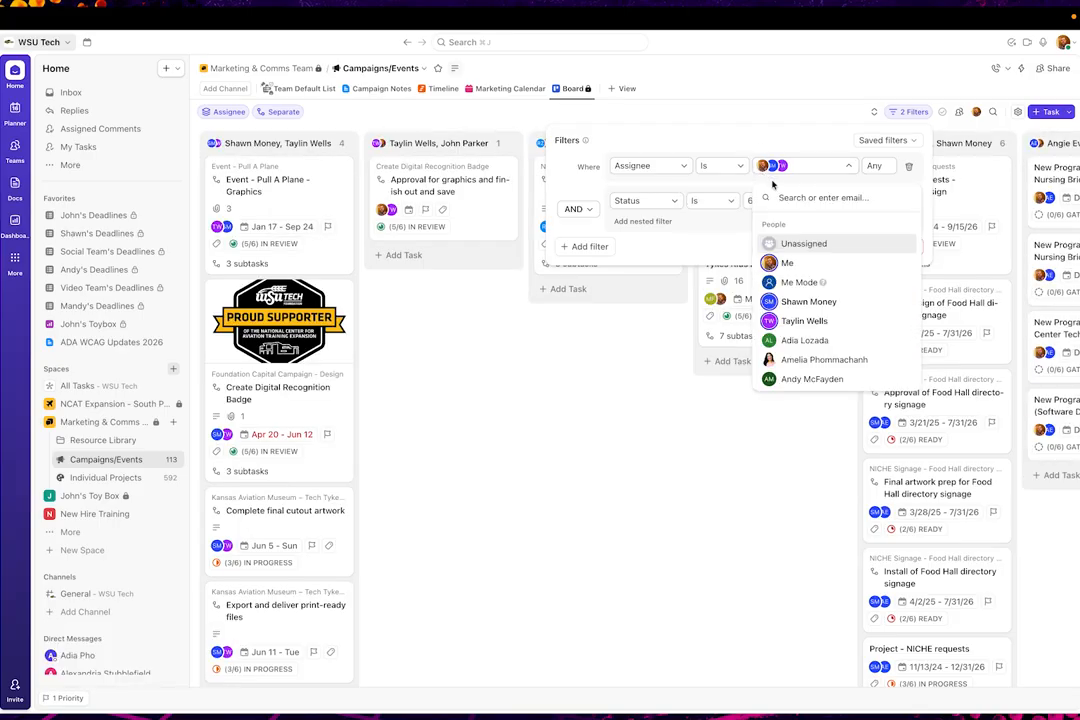
{"action": "left_click", "coordinate": [787, 262]}
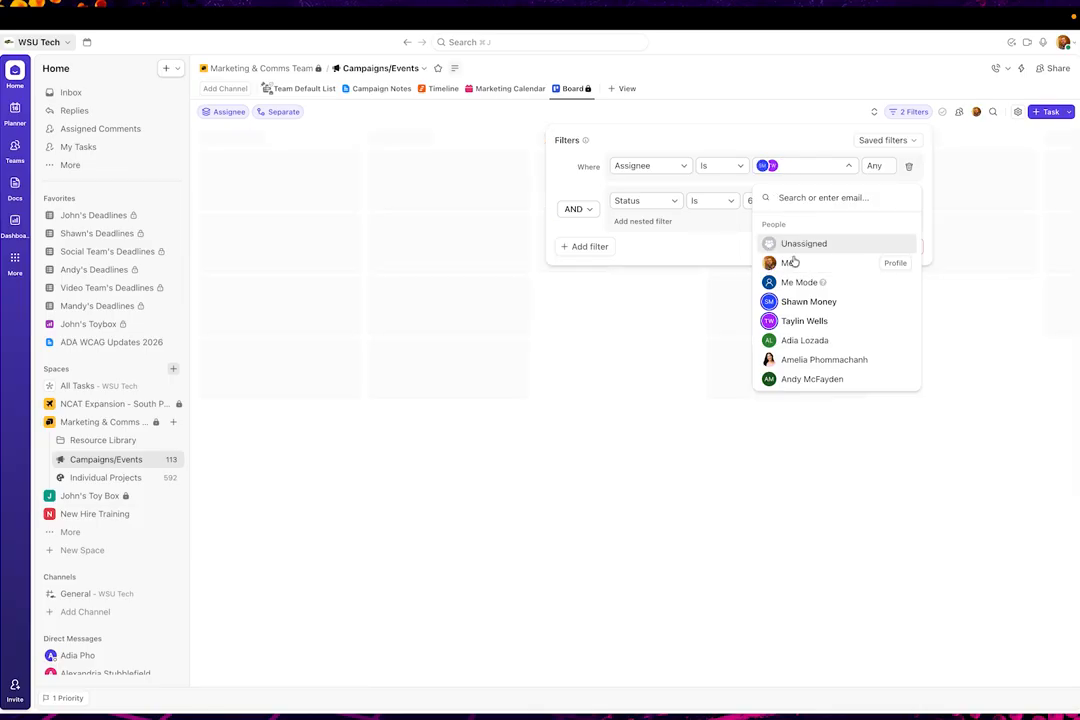
{"action": "left_click", "coordinate": [774, 123]}
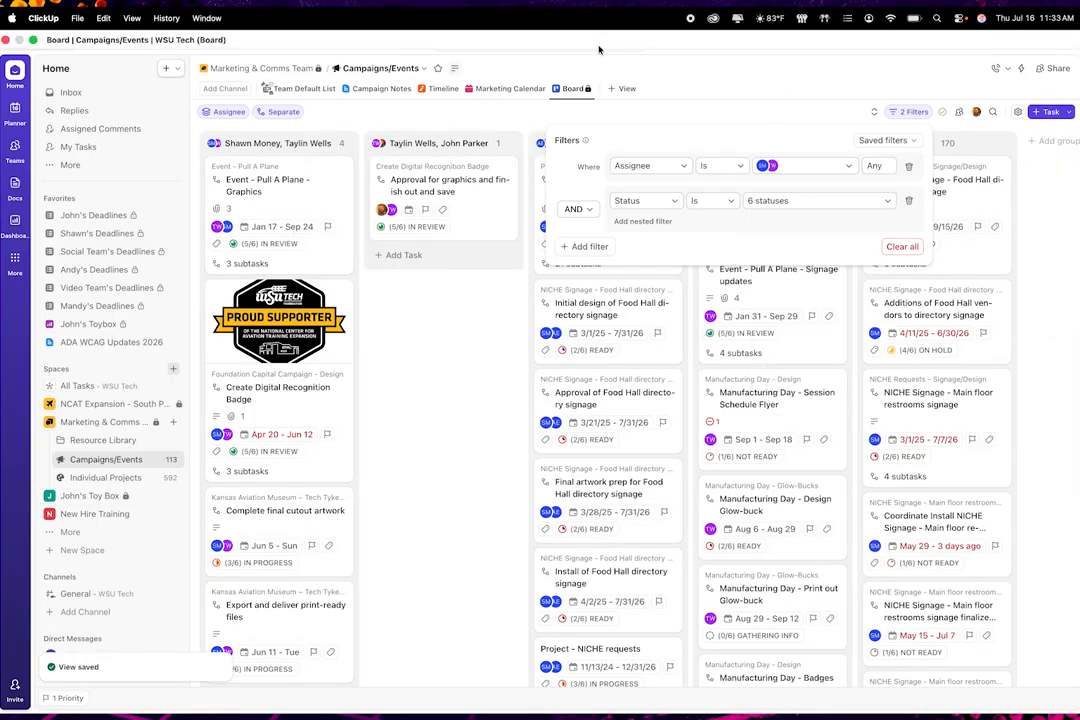
{"action": "left_click", "coordinate": [706, 90]}
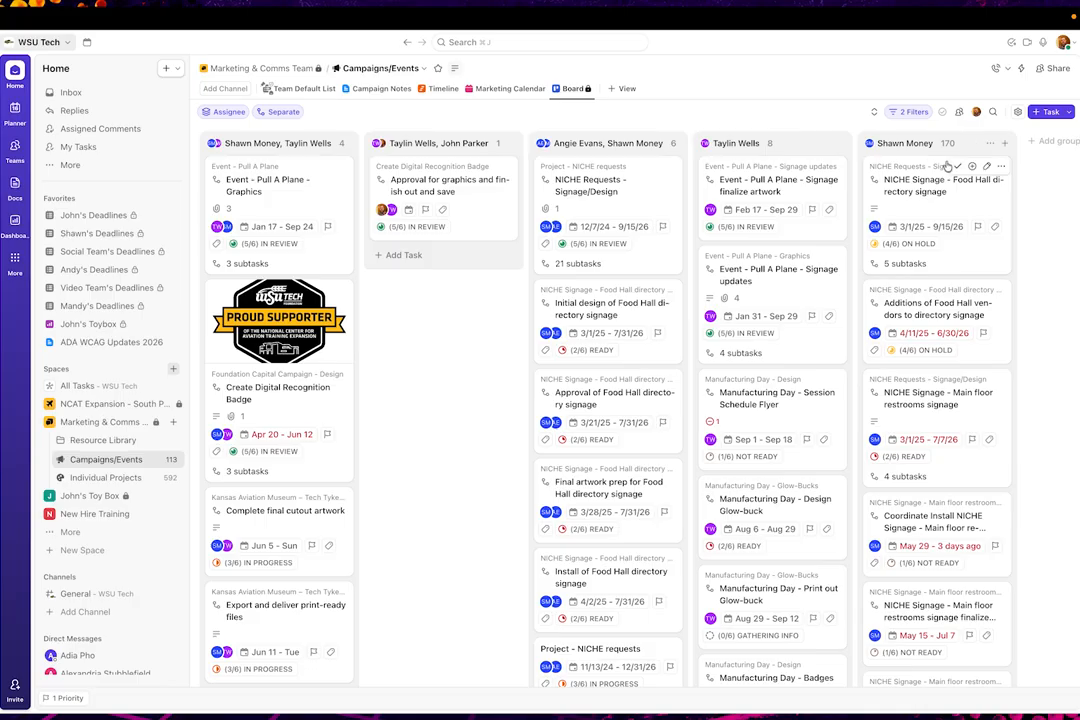
Look through the last assignee column and try to move its NICHE Signage - Food Hall directory signage card to the neighbouring column
{"action": "scroll", "coordinate": [918, 313], "scroll_direction": "down", "scroll_amount": 10}
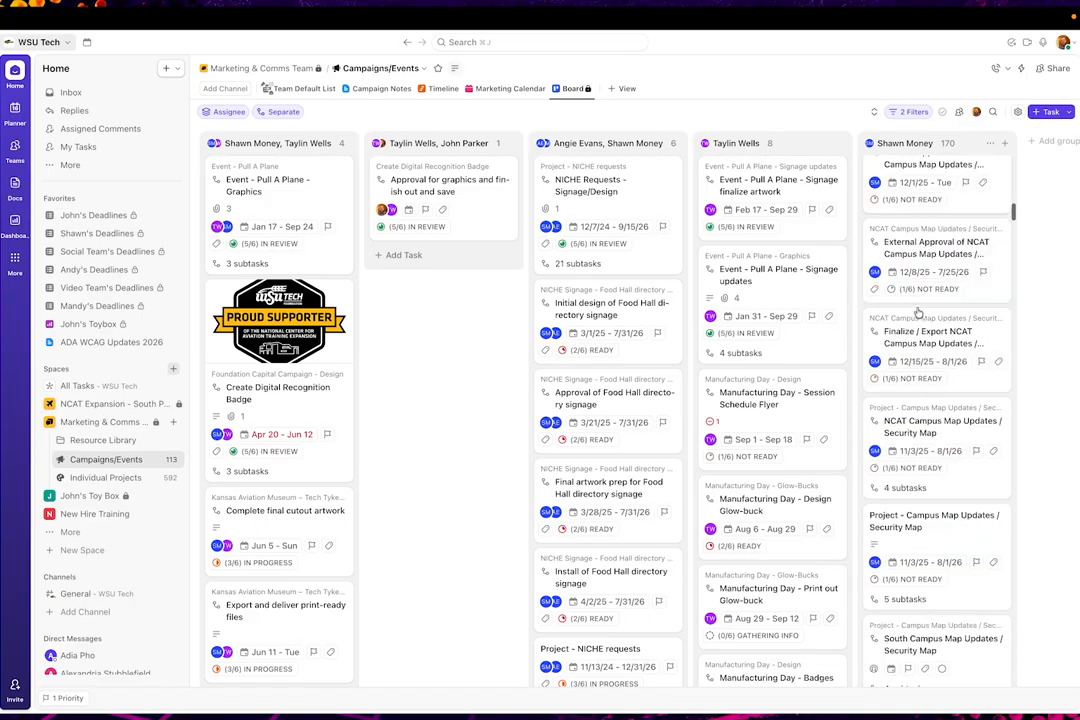
{"action": "scroll", "coordinate": [918, 313], "scroll_direction": "down", "scroll_amount": 8}
{"action": "scroll", "coordinate": [925, 300], "scroll_direction": "up", "scroll_amount": 20}
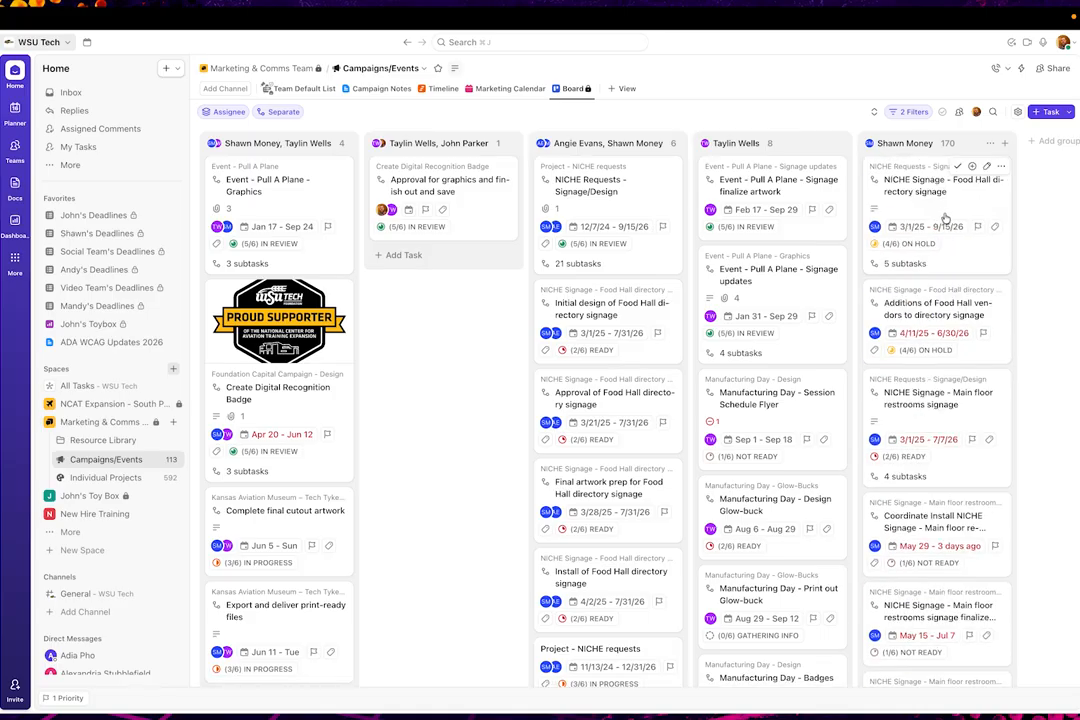
{"action": "left_click", "coordinate": [954, 212]}
{"action": "left_click_drag", "start_coordinate": [954, 212], "coordinate": [846, 221]}
{"action": "left_click_drag", "start_coordinate": [966, 211], "coordinate": [957, 212]}
Sort the board by assignee and try to move the NICHE Signage - Food Hall directory signage card
{"action": "left_click", "coordinate": [874, 112]}
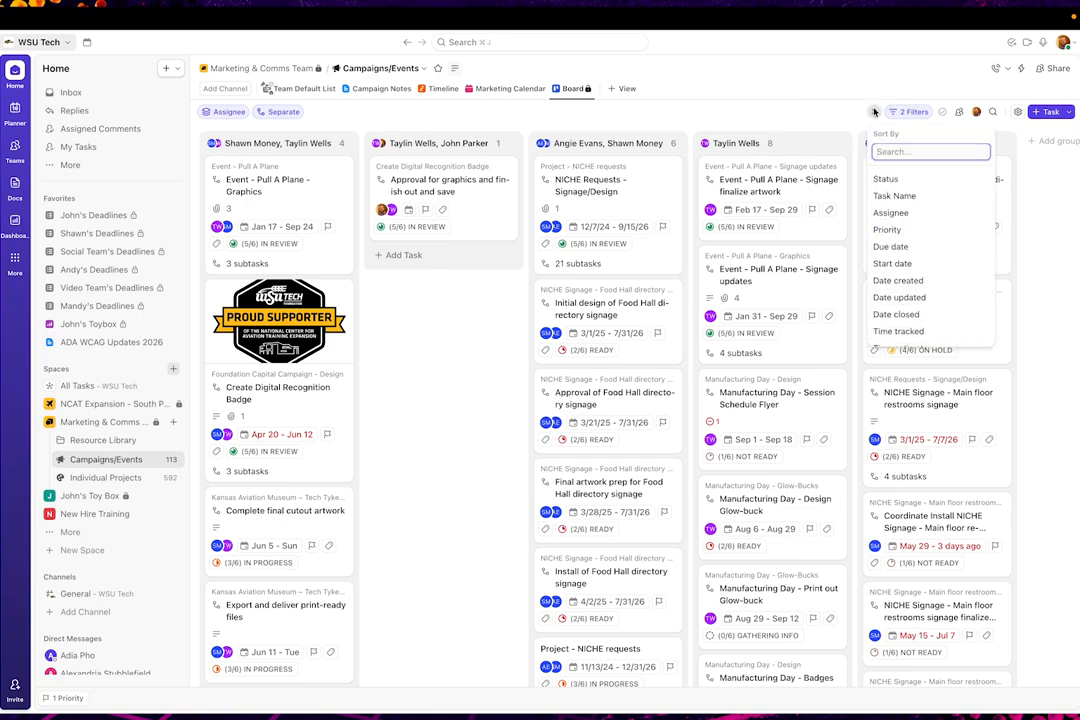
{"action": "left_click", "coordinate": [907, 216]}
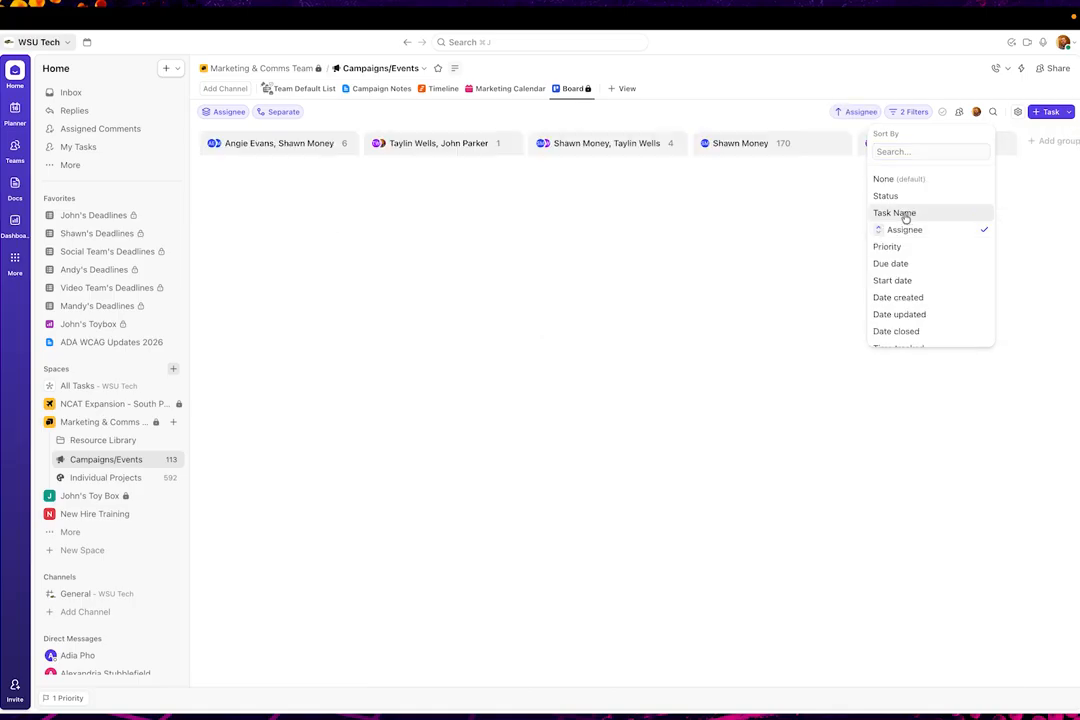
{"action": "left_click", "coordinate": [728, 104]}
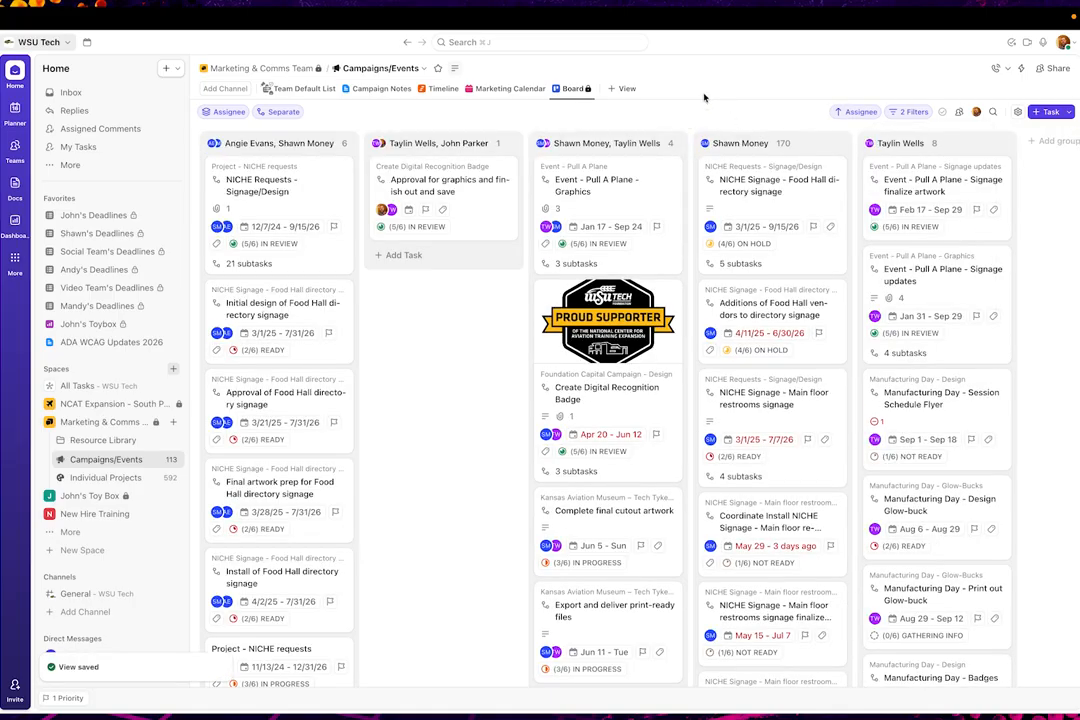
{"action": "mouse_move", "coordinate": [752, 168]}
{"action": "left_mouse_down"}
{"action": "mouse_move", "coordinate": [788, 181]}
{"action": "mouse_move", "coordinate": [908, 178]}
{"action": "mouse_move", "coordinate": [760, 178]}
{"action": "left_mouse_up"}
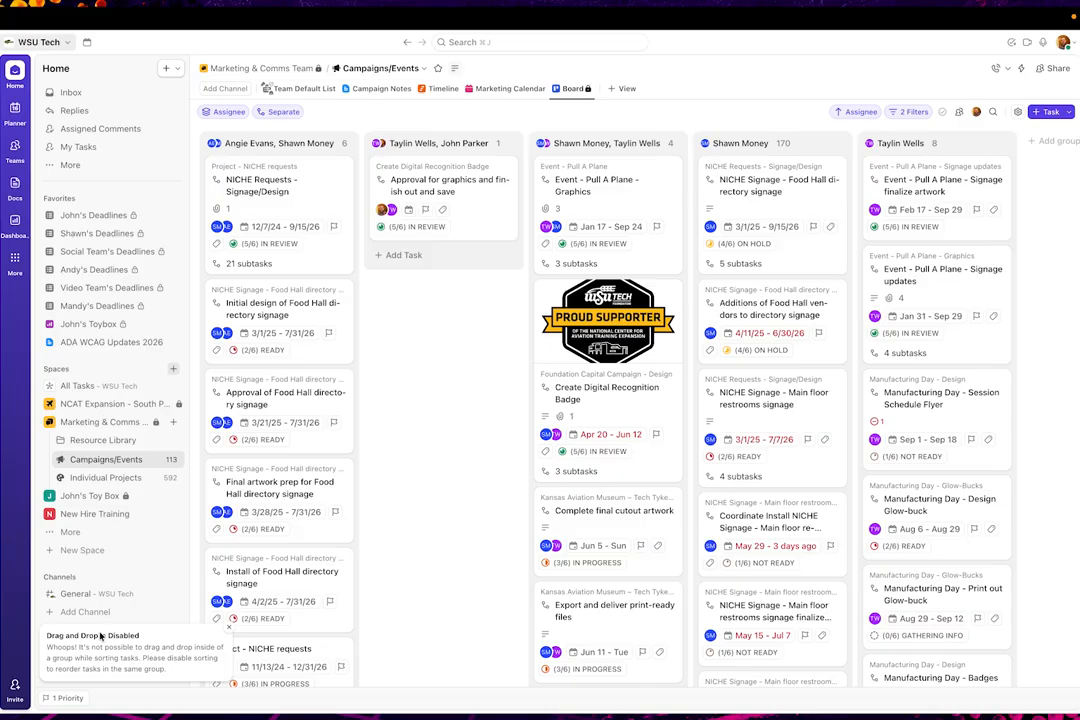
Remove the assignee sorting by setting the board's sort back to None
{"action": "left_click", "coordinate": [864, 114]}
{"action": "left_click", "coordinate": [847, 181]}
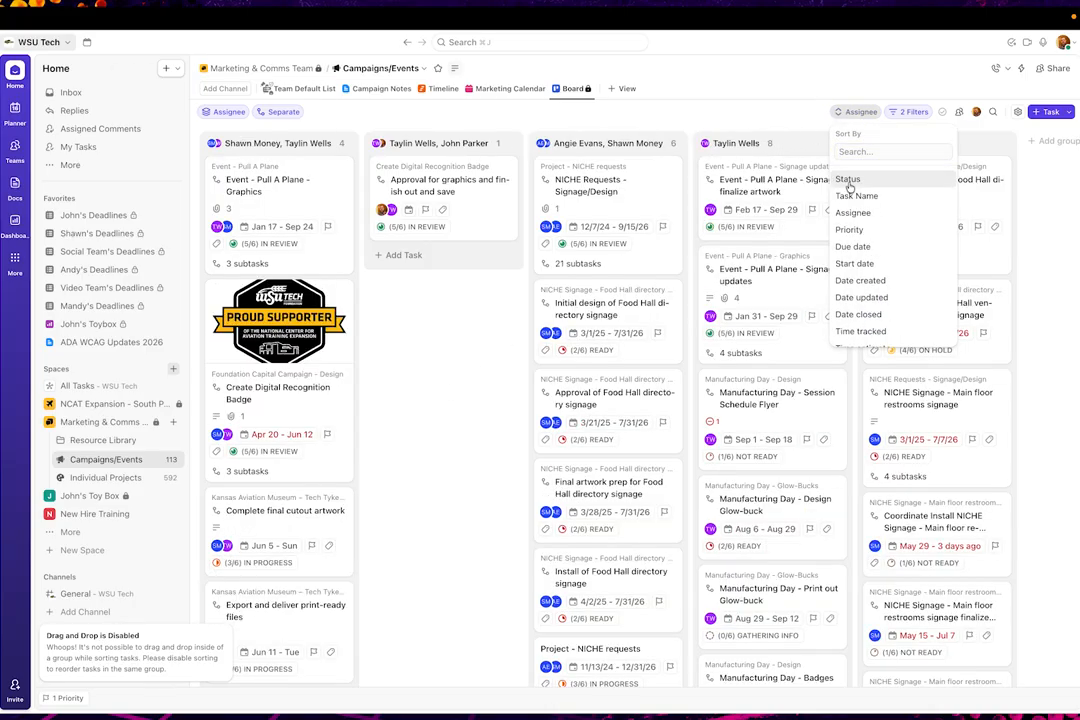
{"action": "left_click", "coordinate": [774, 113]}
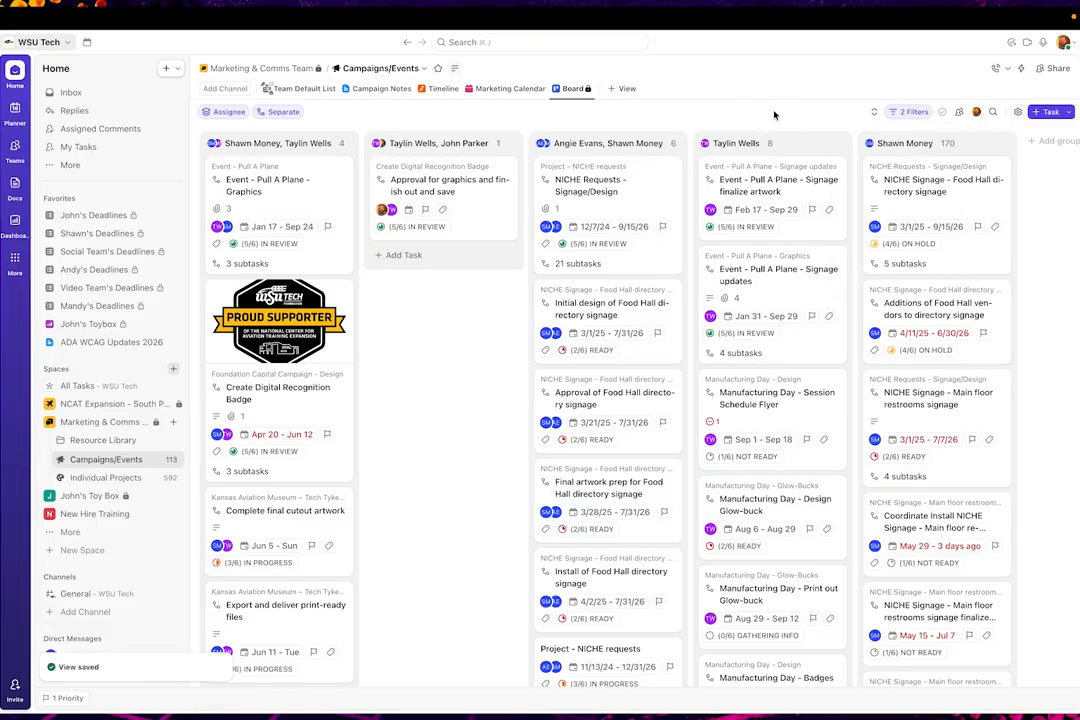